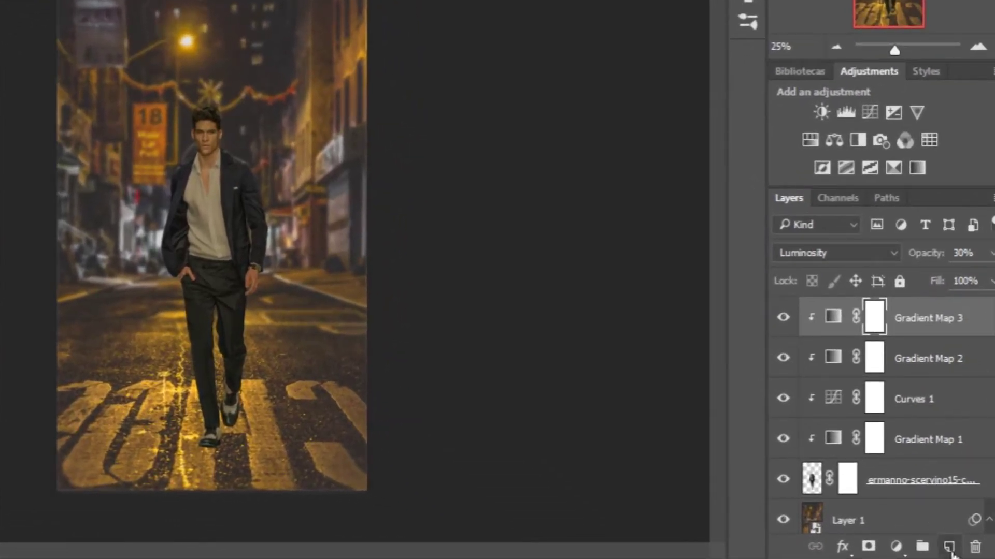
# Step: Add an empty Layer 2 at the top of the stack, above Gradient Map 3
pyautogui.click(949, 547)
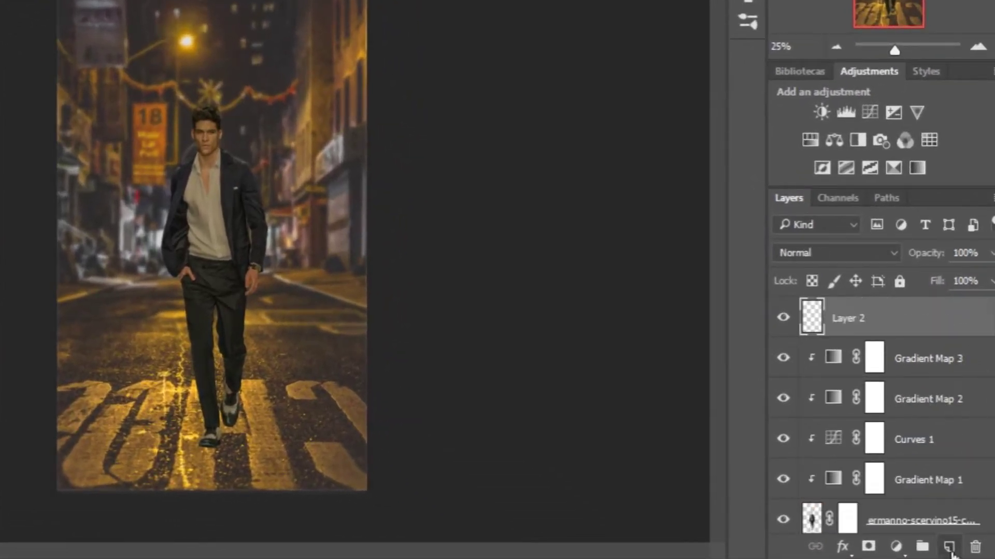
# Step: Clip Layer 2 as a clipping mask to the man and zoom in on his head
pyautogui.rightClick(943, 320)
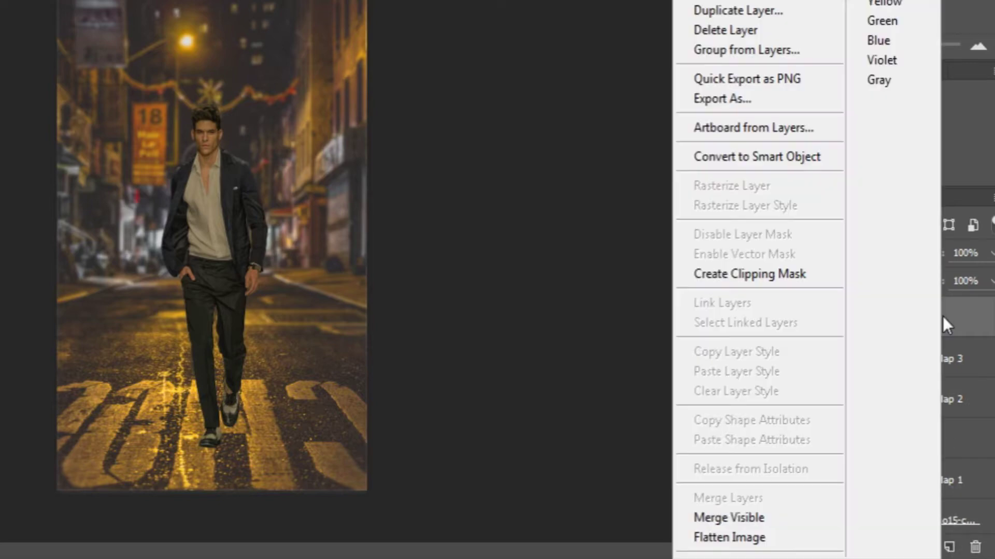
pyautogui.click(807, 277)
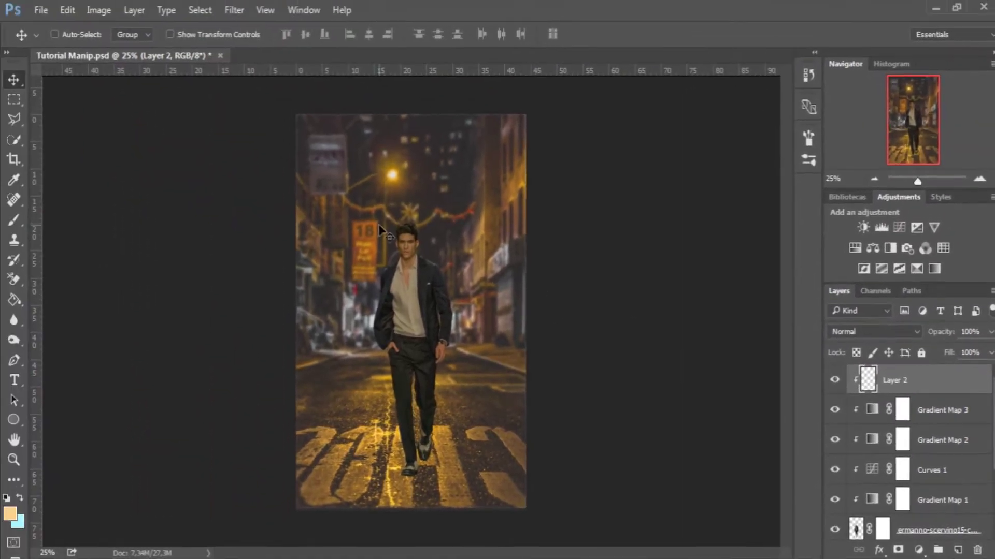
pyautogui.press('z')
pyautogui.moveTo(406, 176); pyautogui.dragTo(472, 177)
# Step: Sample a warm orange from the scene and lighten the foreground to pale yellow fdf080
pyautogui.click(21, 182)
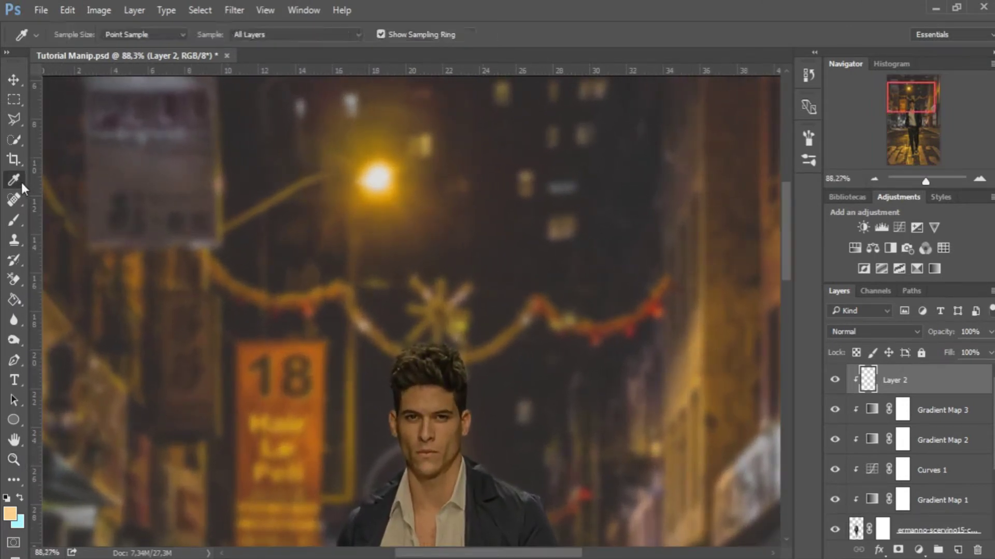
pyautogui.click(404, 193)
pyautogui.click(402, 195)
pyautogui.click(9, 514)
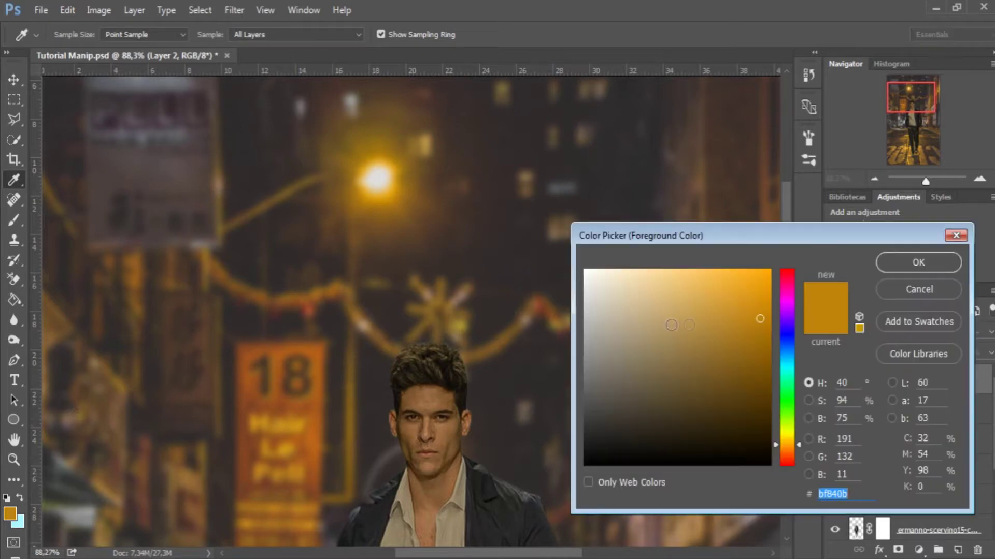
pyautogui.moveTo(760, 315)
pyautogui.mouseDown()
pyautogui.moveTo(704, 275)
pyautogui.moveTo(669, 270)
pyautogui.mouseUp()
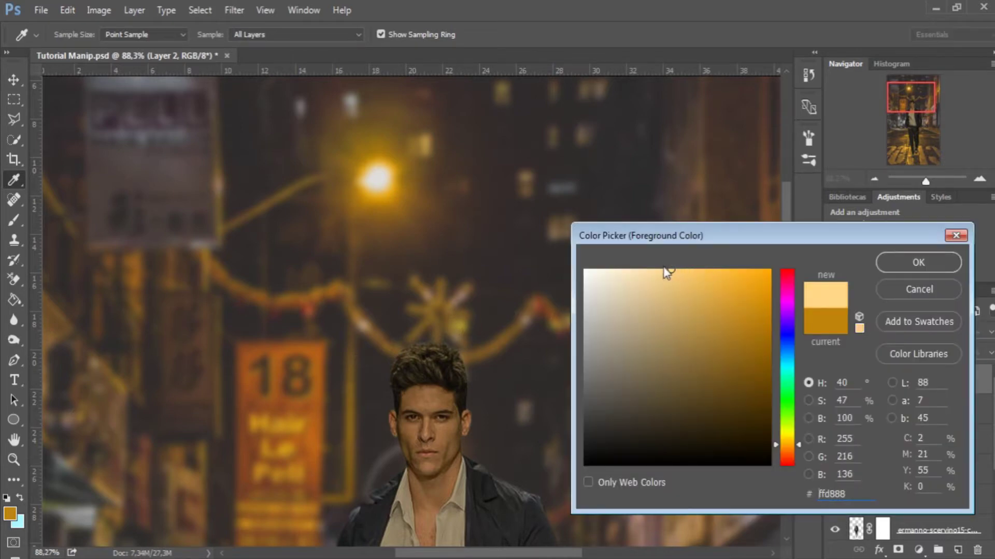
pyautogui.moveTo(797, 444); pyautogui.dragTo(793, 441)
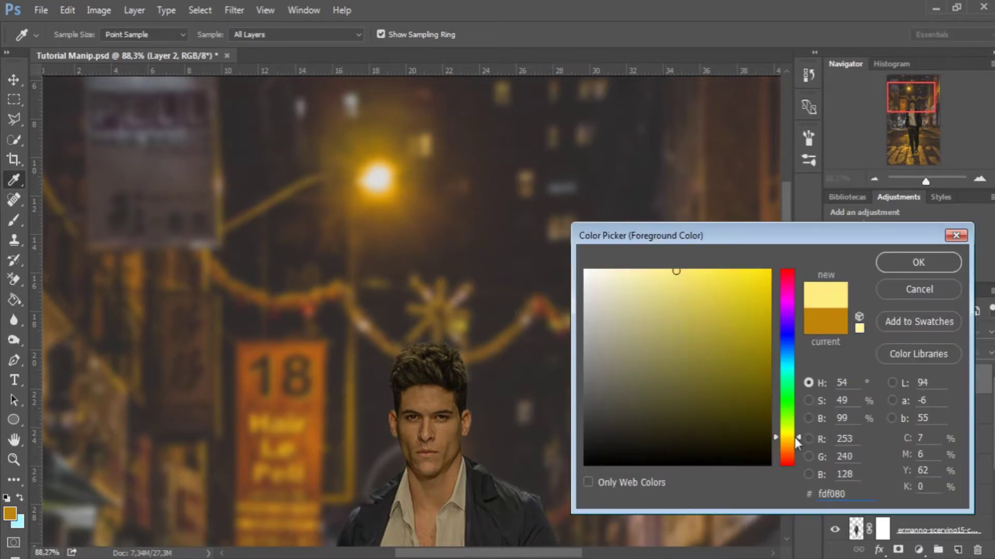
pyautogui.press('Return')
# Step: Zoom in on the hair and switch to a soft Brush Tool, 36 px at 0% hardness
pyautogui.press('z')
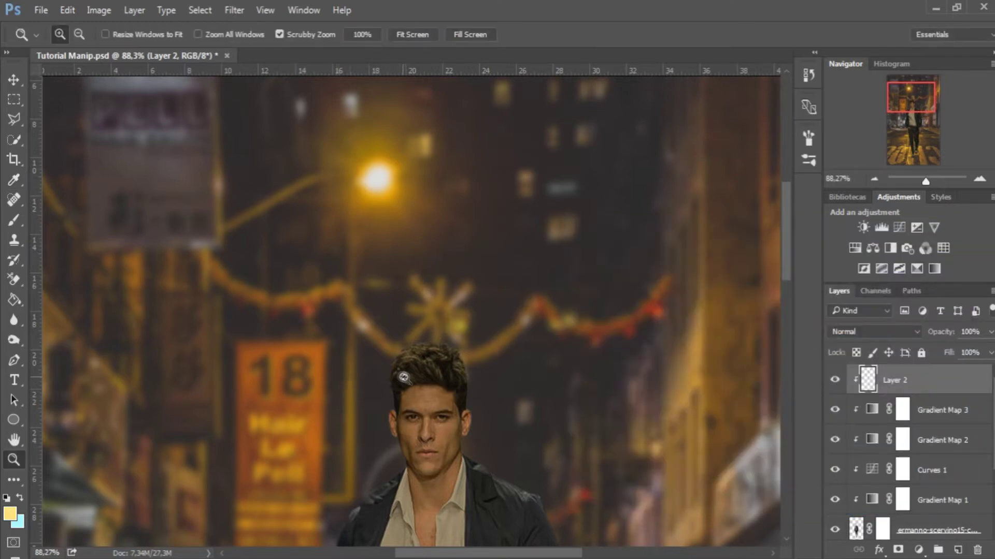
pyautogui.moveTo(402, 364); pyautogui.dragTo(469, 374)
pyautogui.rightClick(27, 230)
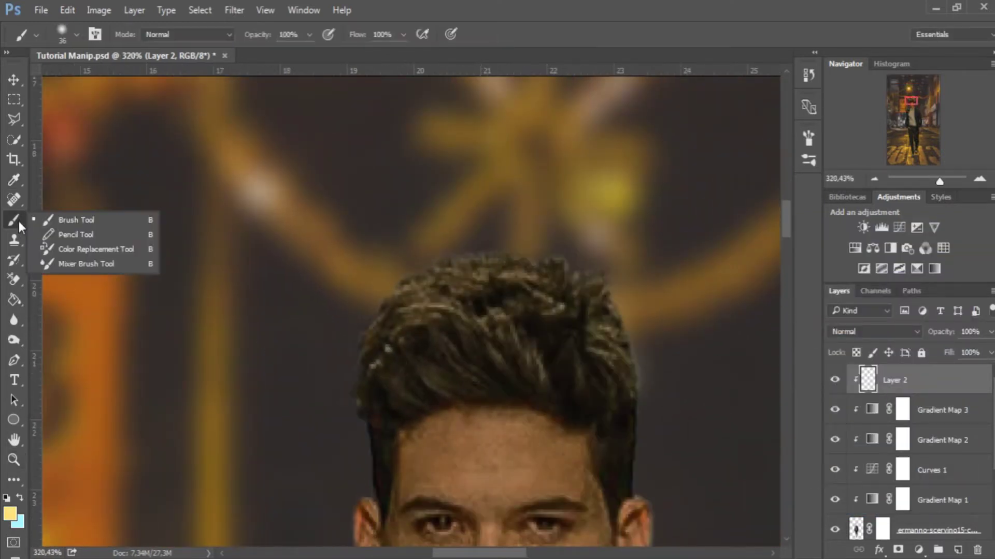
pyautogui.click(52, 218)
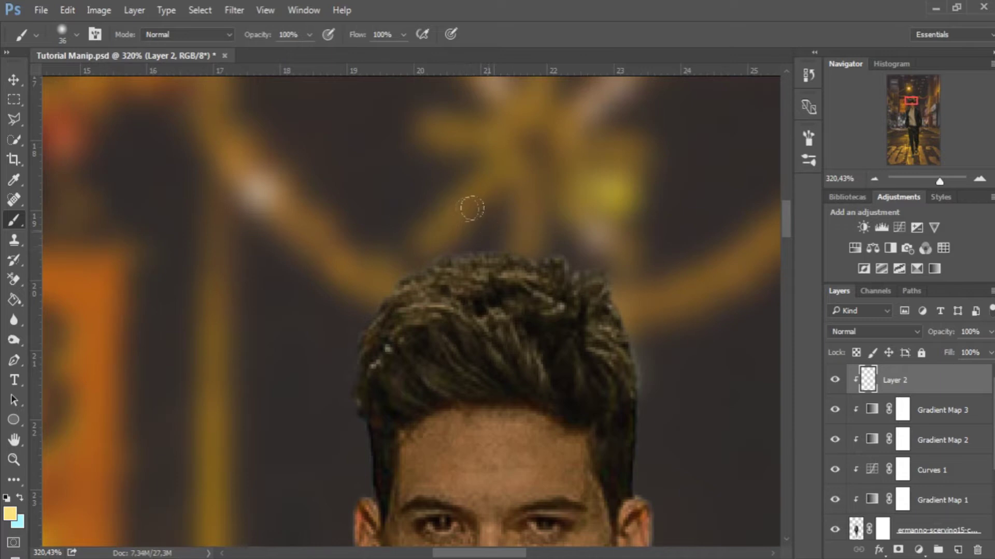
pyautogui.click(77, 35)
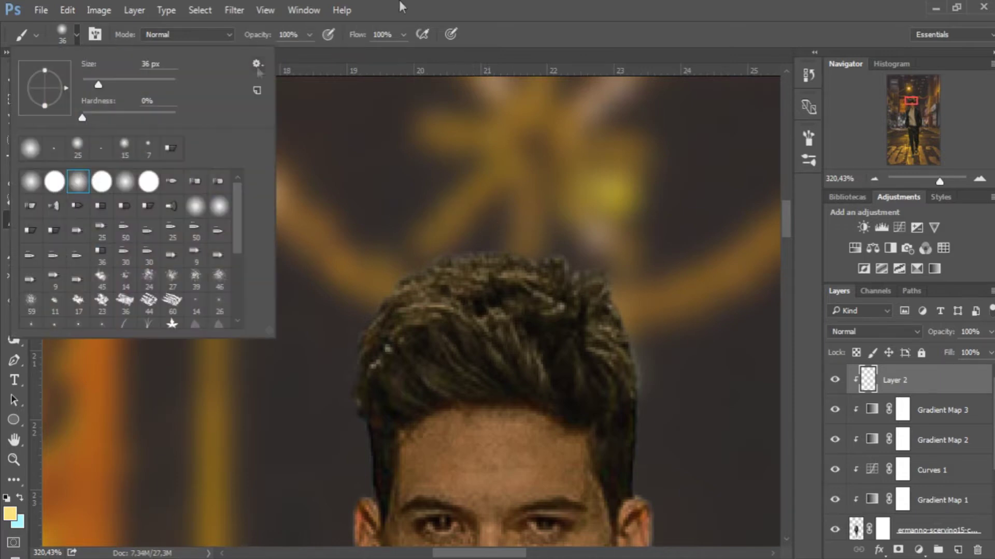
pyautogui.click(425, 214)
# Step: Paint pale-yellow rim light over the hair top, down the ear edge and along the jacket shoulder
pyautogui.moveTo(386, 200)
pyautogui.mouseDown()
pyautogui.moveTo(532, 239)
pyautogui.moveTo(509, 230)
pyautogui.moveTo(456, 237)
pyautogui.moveTo(333, 285)
pyautogui.moveTo(289, 359)
pyautogui.mouseUp()
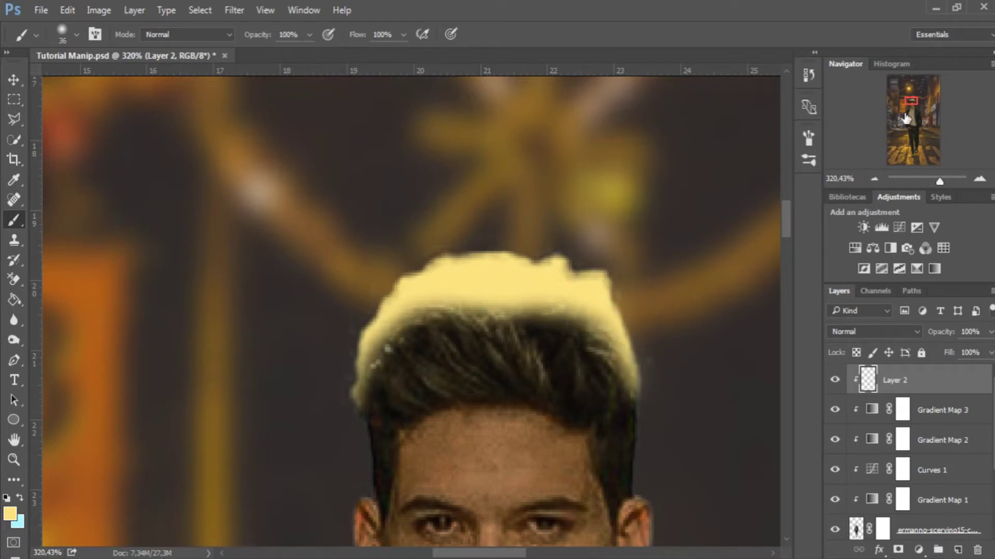
pyautogui.moveTo(904, 123); pyautogui.dragTo(908, 107)
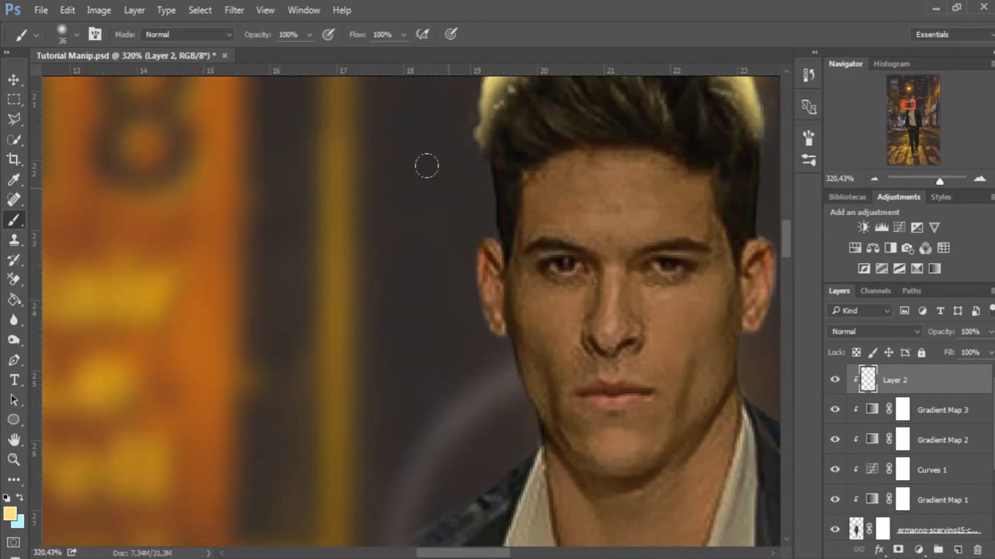
pyautogui.moveTo(428, 199)
pyautogui.mouseDown()
pyautogui.moveTo(422, 287)
pyautogui.moveTo(442, 344)
pyautogui.mouseUp()
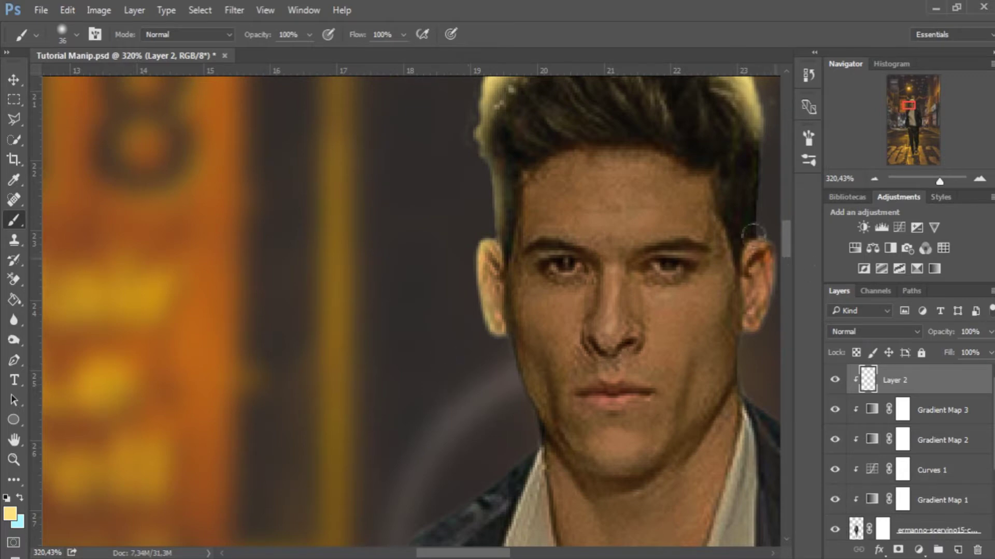
pyautogui.hotkey('ctrl', '-')
pyautogui.moveTo(523, 140); pyautogui.dragTo(238, 440)
pyautogui.hotkey('ctrl', '-')
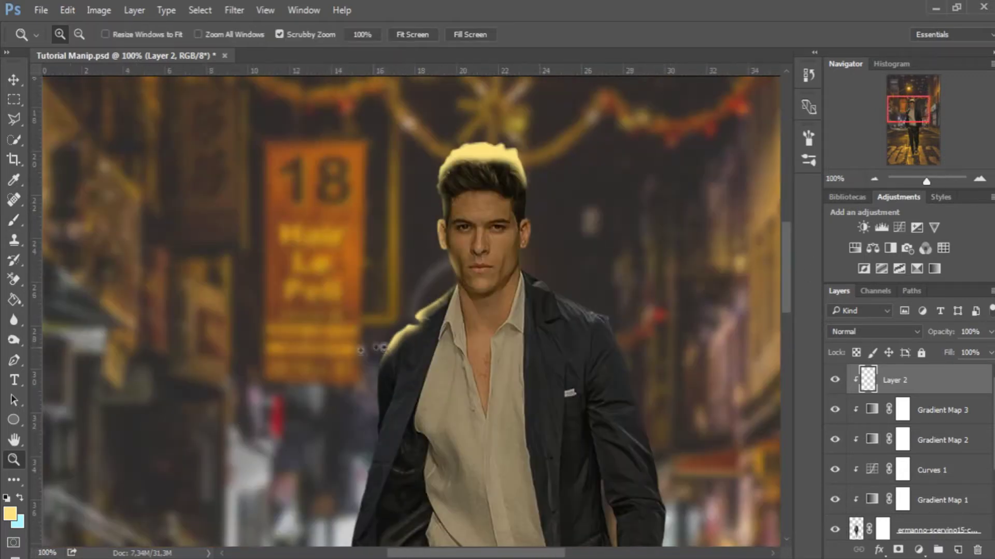
pyautogui.hotkey('ctrl', '+')
pyautogui.moveTo(466, 259)
pyautogui.mouseDown()
pyautogui.moveTo(384, 445)
pyautogui.moveTo(368, 518)
pyautogui.mouseUp()
# Step: Paint rim light down the jacket's left edge and from shoulder to elbow
pyautogui.scroll(-5, 352, 466)
pyautogui.moveTo(336, 257)
pyautogui.mouseDown()
pyautogui.moveTo(327, 414)
pyautogui.moveTo(369, 218)
pyautogui.moveTo(376, 119)
pyautogui.mouseUp()
pyautogui.scroll(-5, 459, 166)
pyautogui.hscroll(-3, 459, 166)
pyautogui.moveTo(458, 165)
pyautogui.mouseDown()
pyautogui.moveTo(500, 318)
pyautogui.moveTo(581, 402)
pyautogui.mouseUp()
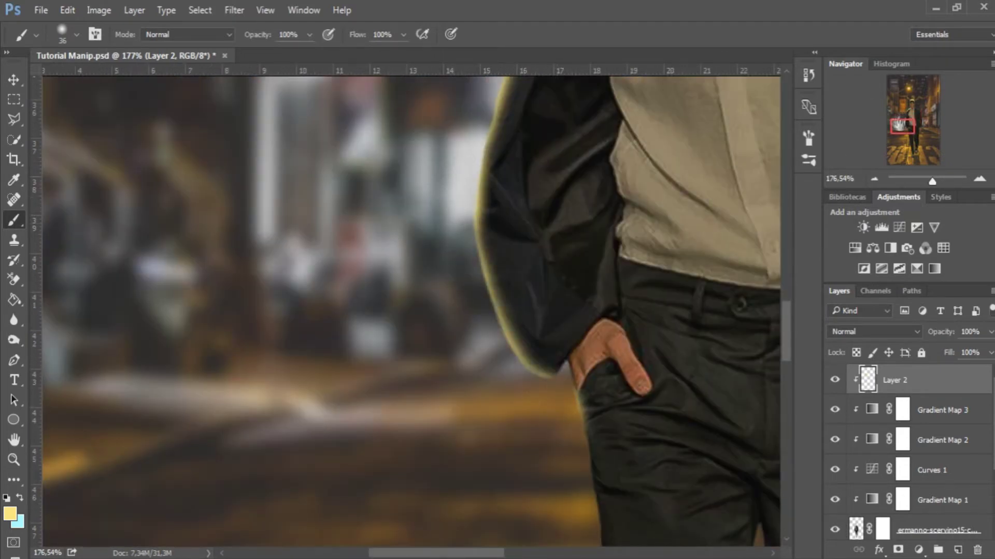
pyautogui.scroll(10, 409, 311)
pyautogui.hscroll(5, 409, 311)
pyautogui.moveTo(420, 249)
pyautogui.mouseDown()
pyautogui.moveTo(433, 295)
pyautogui.moveTo(430, 414)
pyautogui.moveTo(538, 482)
pyautogui.mouseUp()
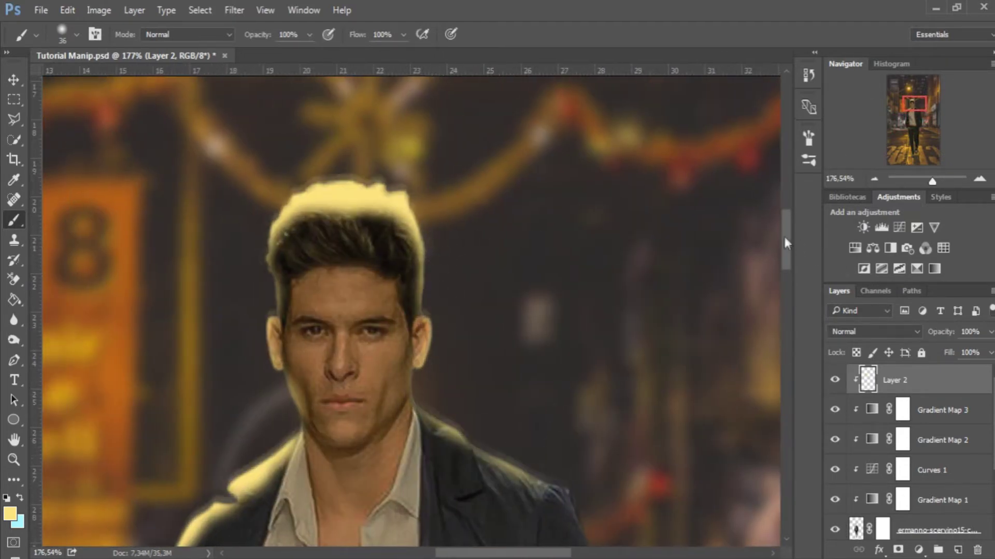
# Step: Continue the yellow glow along the face's right side and down the arm
pyautogui.scroll(-1, 784, 241)
pyautogui.scroll(-6, 784, 240)
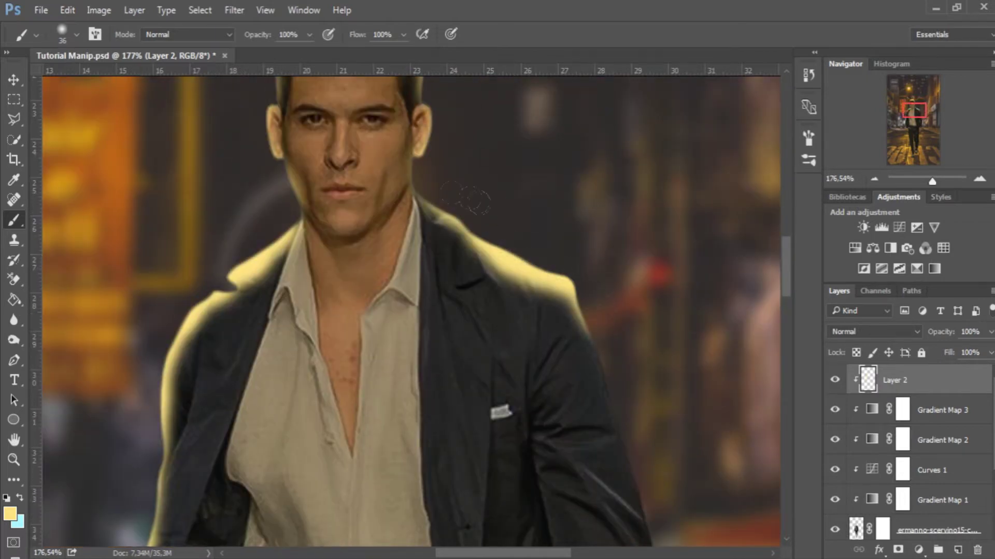
pyautogui.scroll(-6, 469, 198)
pyautogui.hscroll(3, 469, 198)
pyautogui.moveTo(538, 199); pyautogui.dragTo(575, 446)
pyautogui.scroll(-4, 575, 446)
pyautogui.moveTo(570, 290)
pyautogui.mouseDown()
pyautogui.moveTo(601, 329)
pyautogui.moveTo(565, 454)
pyautogui.mouseUp()
pyautogui.scroll(-5, 567, 394)
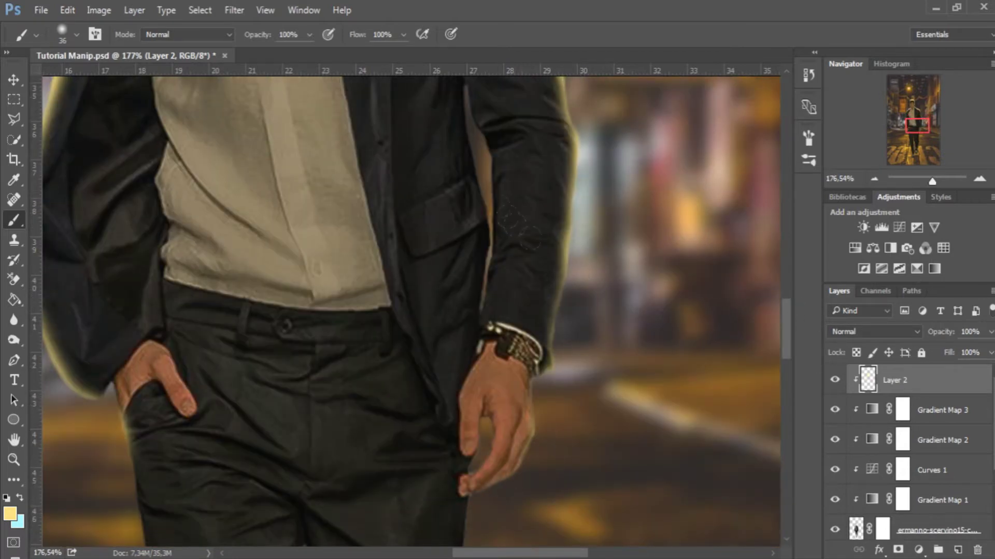
# Step: Shrink the brush to 4 px and paint thin light lines along the arm's inner edge
pyautogui.moveTo(450, 125); pyautogui.dragTo(518, 125)
pyautogui.rightClick(536, 269)
pyautogui.write('4')
pyautogui.press('Return')
pyautogui.moveTo(500, 298)
pyautogui.mouseDown()
pyautogui.moveTo(505, 443)
pyautogui.moveTo(523, 468)
pyautogui.mouseUp()
pyautogui.scroll(-5, 553, 224)
pyautogui.moveTo(553, 224); pyautogui.dragTo(575, 290)
pyautogui.moveTo(518, 207); pyautogui.dragTo(543, 291)
# Step: Extend the thin glow down the inner sleeve edge beside the torso
pyautogui.hotkey('ctrl', '-')
pyautogui.hotkey('ctrl', '-')
pyautogui.moveTo(527, 328); pyautogui.dragTo(552, 450)
pyautogui.scroll(-3, 553, 450)
pyautogui.moveTo(549, 145)
pyautogui.mouseDown()
pyautogui.moveTo(535, 469)
pyautogui.moveTo(555, 333)
pyautogui.mouseUp()
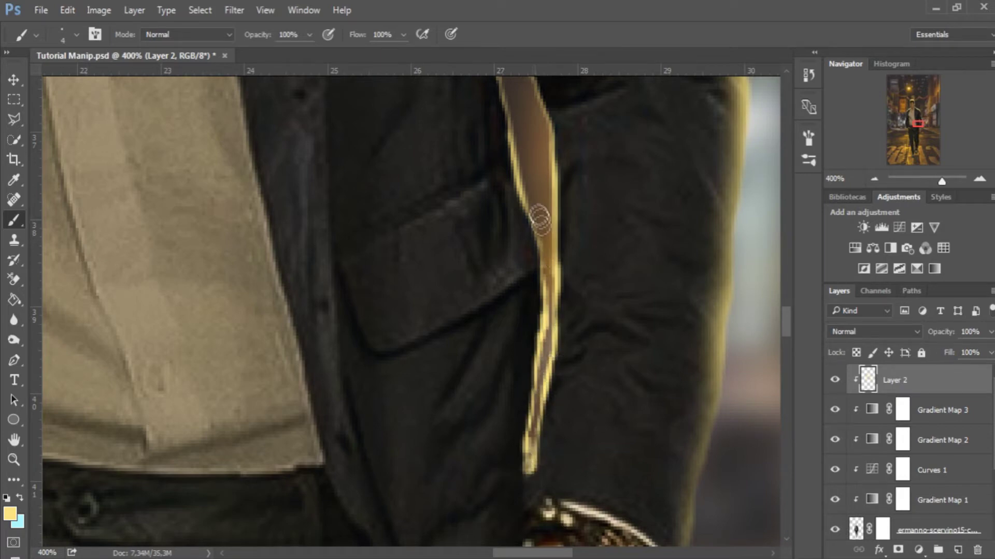
pyautogui.moveTo(554, 333); pyautogui.dragTo(531, 205)
pyautogui.scroll(3, 531, 205)
pyautogui.moveTo(513, 355)
pyautogui.mouseDown()
pyautogui.moveTo(497, 204)
pyautogui.moveTo(537, 310)
pyautogui.mouseUp()
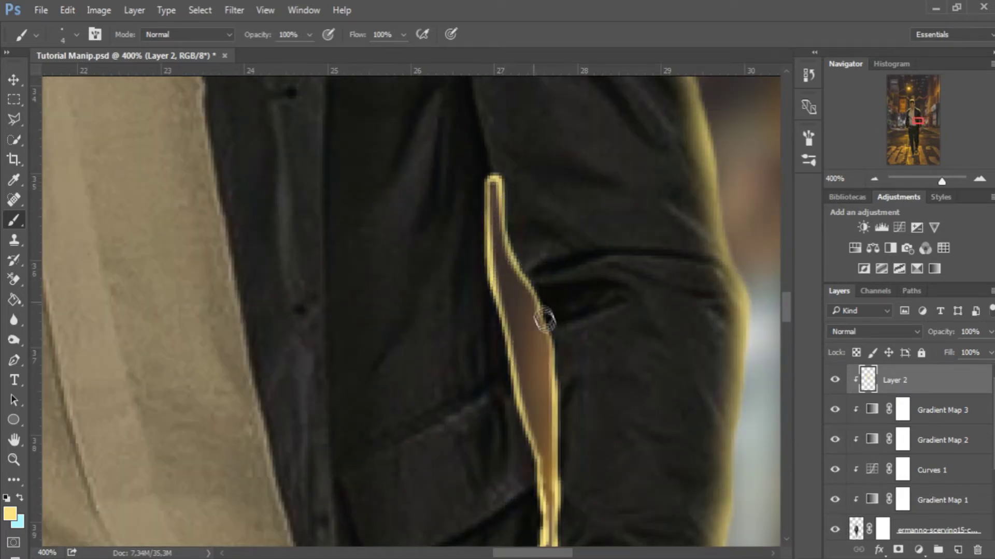
pyautogui.hotkey('ctrl', '-')
pyautogui.hotkey('ctrl', '-')
pyautogui.hotkey('ctrl', '-')
pyautogui.hotkey('ctrl', '-')
pyautogui.scroll(1, 485, 257)
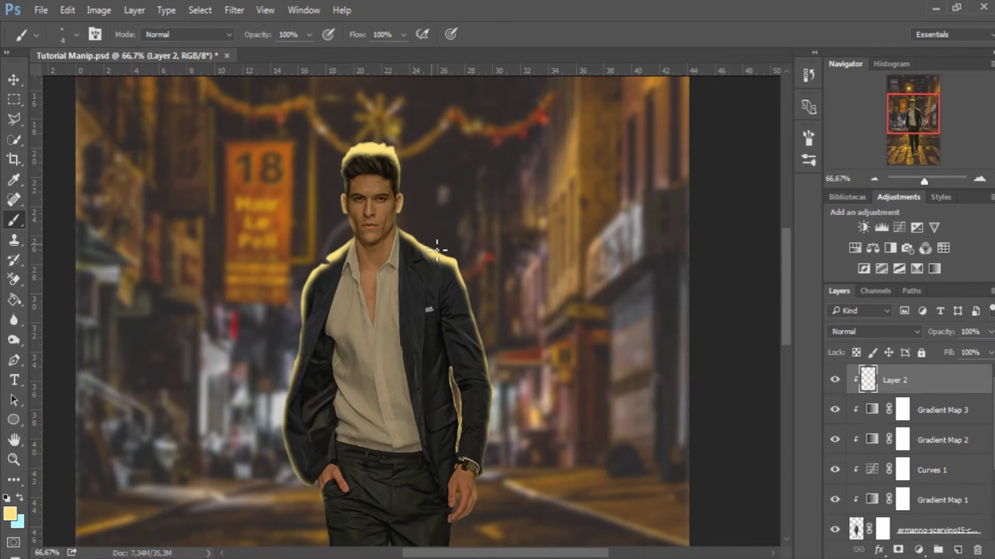
# Step: Soften Layer 2's painted glow with a 9.0 px Gaussian Blur
pyautogui.click(244, 14)
pyautogui.moveTo(257, 179)
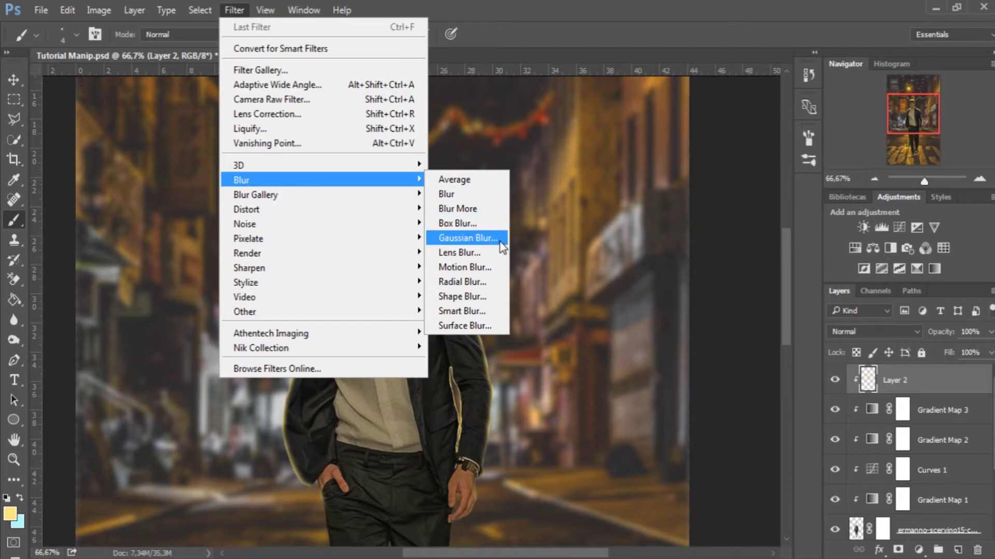
pyautogui.click(468, 238)
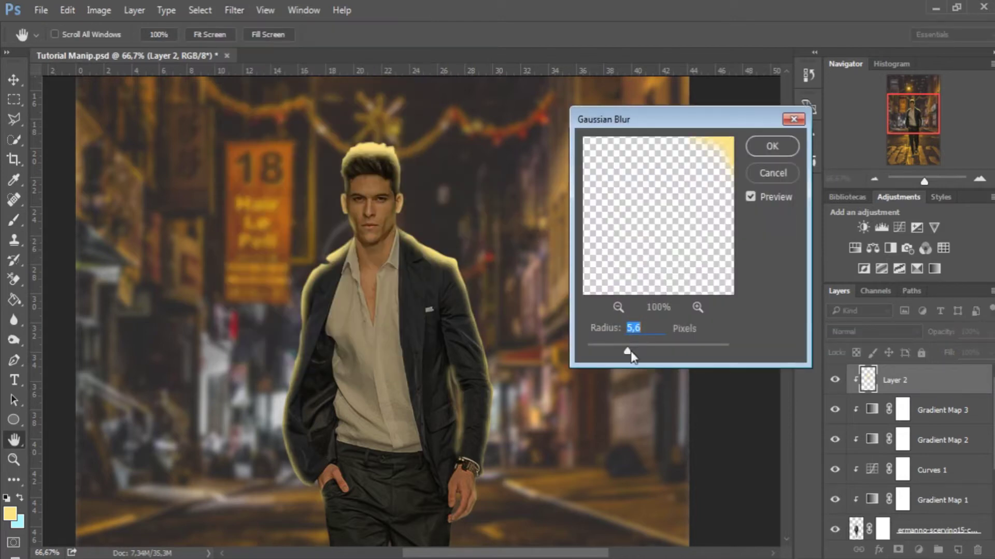
pyautogui.moveTo(639, 353); pyautogui.dragTo(640, 354)
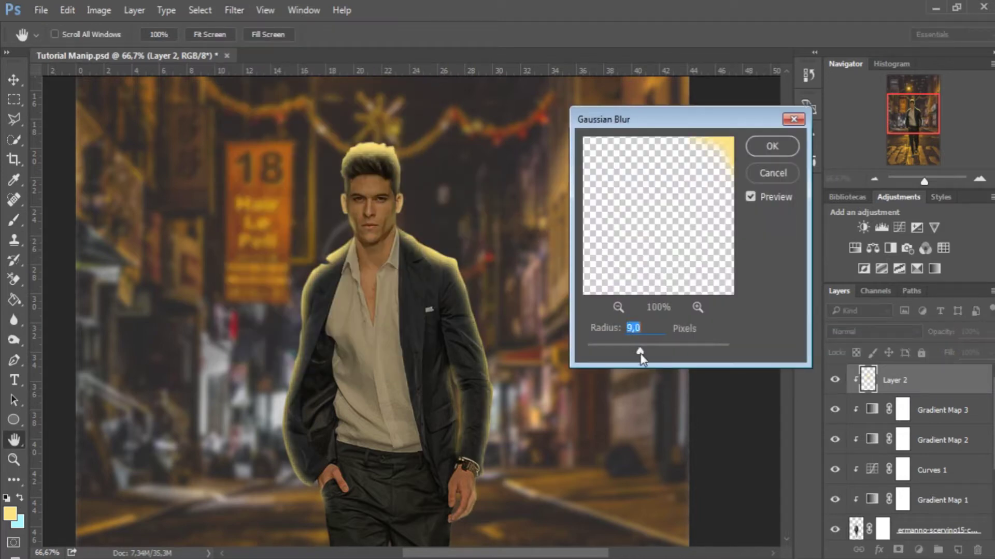
pyautogui.click(772, 147)
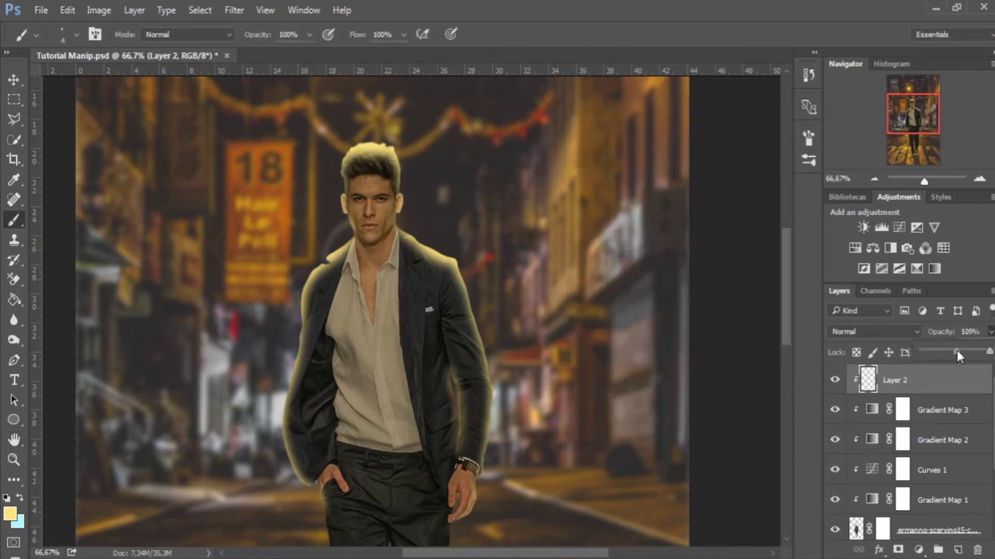
# Step: Lower Layer 2's opacity to 26% and toggle its visibility to compare
pyautogui.moveTo(946, 351); pyautogui.dragTo(943, 350)
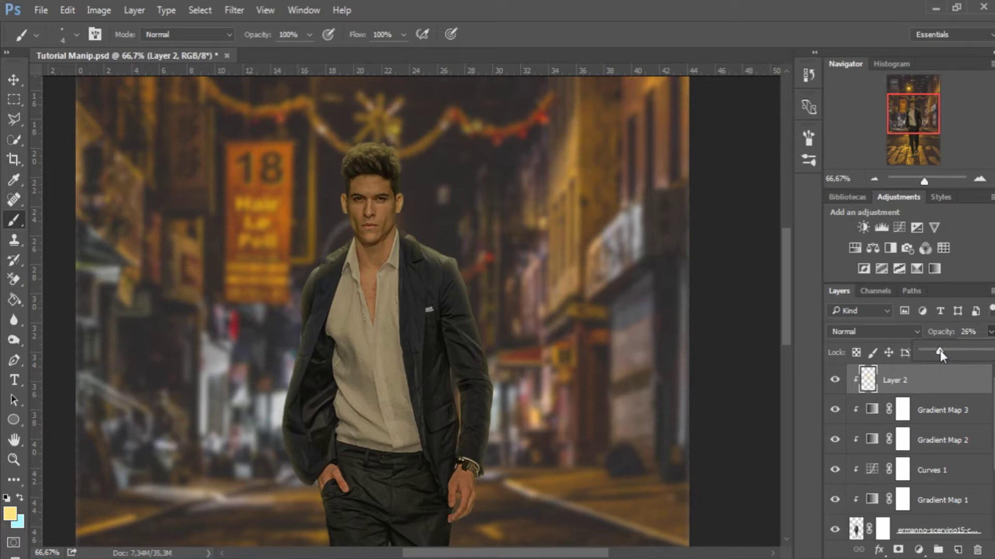
pyautogui.moveTo(788, 265); pyautogui.dragTo(785, 262)
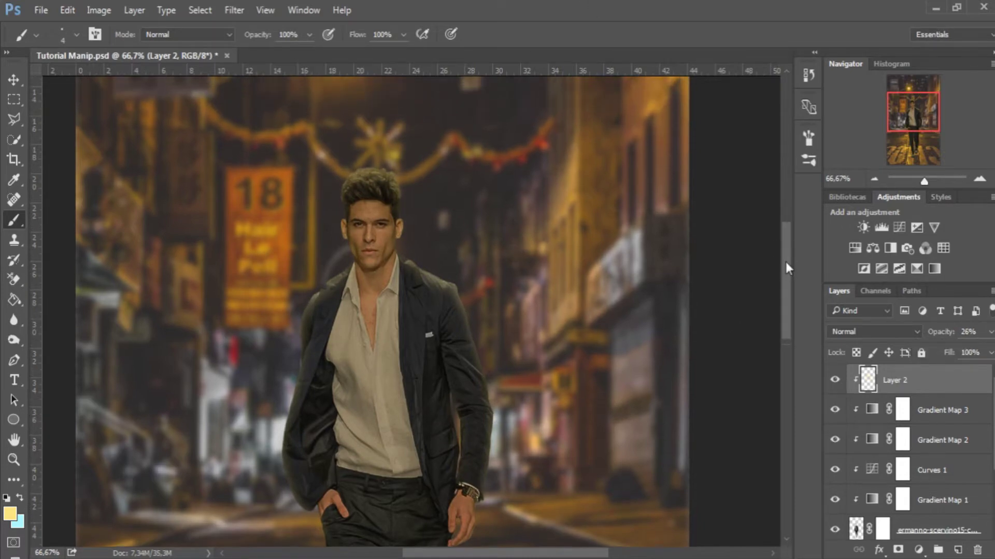
pyautogui.click(836, 381)
pyautogui.click(835, 381)
pyautogui.click(835, 381)
pyautogui.click(835, 382)
# Step: Zoom in on the man's legs and add a new empty Layer 3 above Layer 2
pyautogui.hotkey('ctrl', '-')
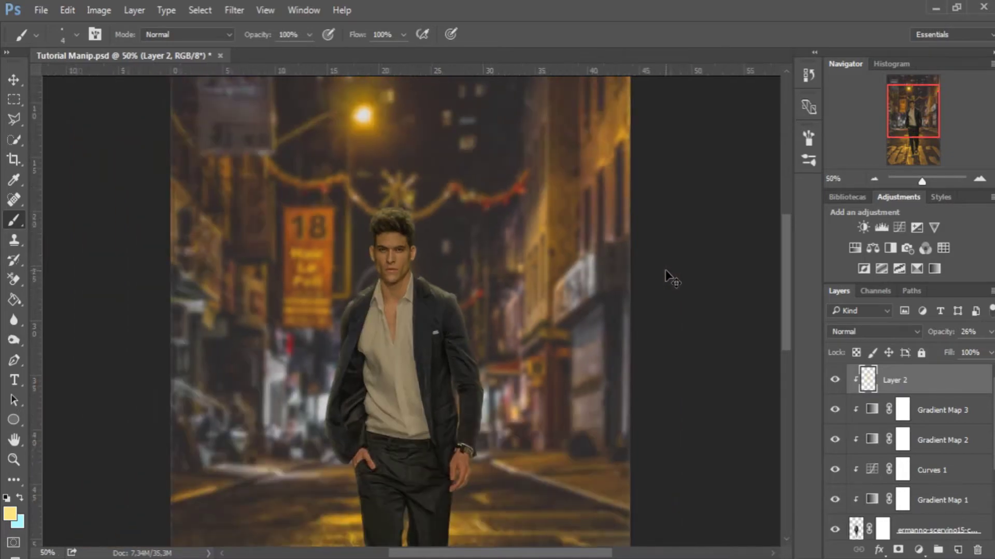
pyautogui.hotkey('ctrl', '-')
pyautogui.press('z')
pyautogui.moveTo(375, 337)
pyautogui.mouseDown()
pyautogui.moveTo(463, 472)
pyautogui.moveTo(788, 500)
pyautogui.mouseUp()
pyautogui.click(959, 550)
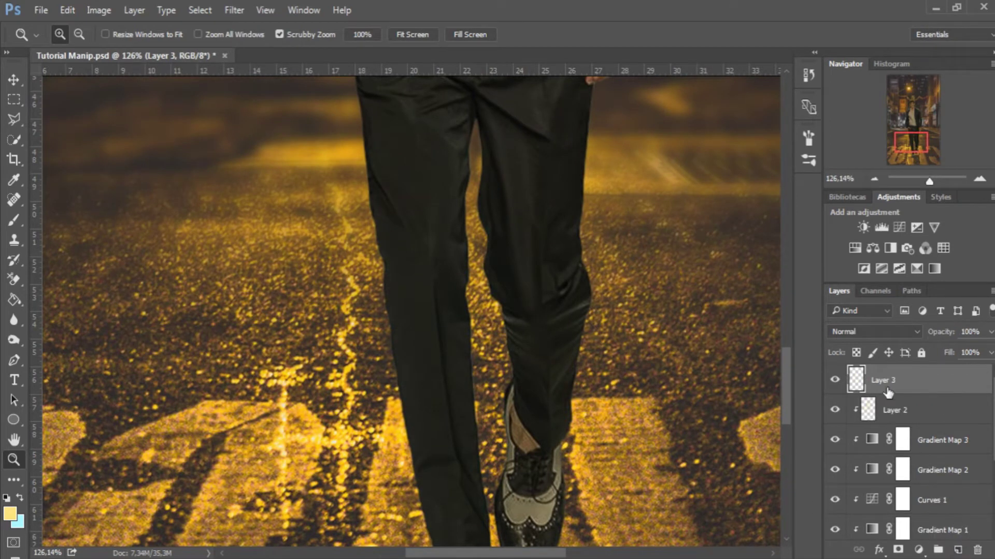
# Step: Clip Layer 3 as a clipping mask to the man and zoom closer on the legs
pyautogui.rightClick(961, 376)
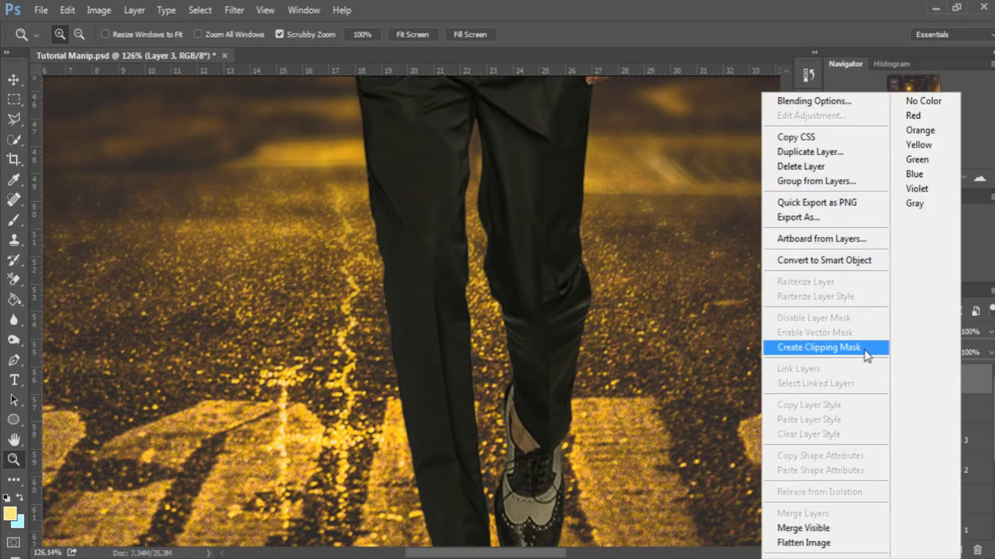
pyautogui.click(864, 354)
pyautogui.moveTo(396, 454)
pyautogui.mouseDown()
pyautogui.moveTo(430, 455)
pyautogui.moveTo(349, 430)
pyautogui.mouseUp()
pyautogui.click(16, 183)
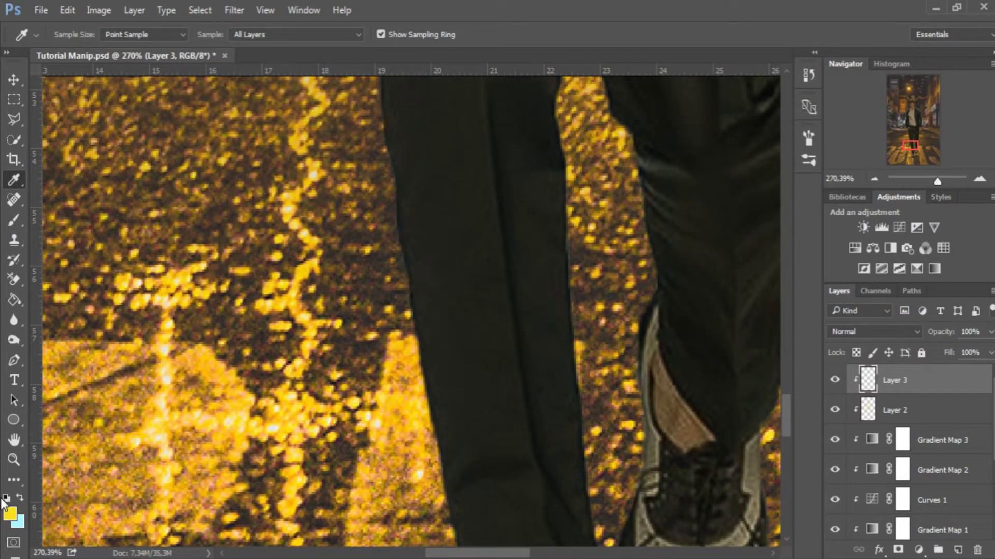
# Step: Set the foreground colour to a lighter yellow, #fee94d
pyautogui.click(9, 514)
pyautogui.moveTo(731, 278); pyautogui.dragTo(710, 270)
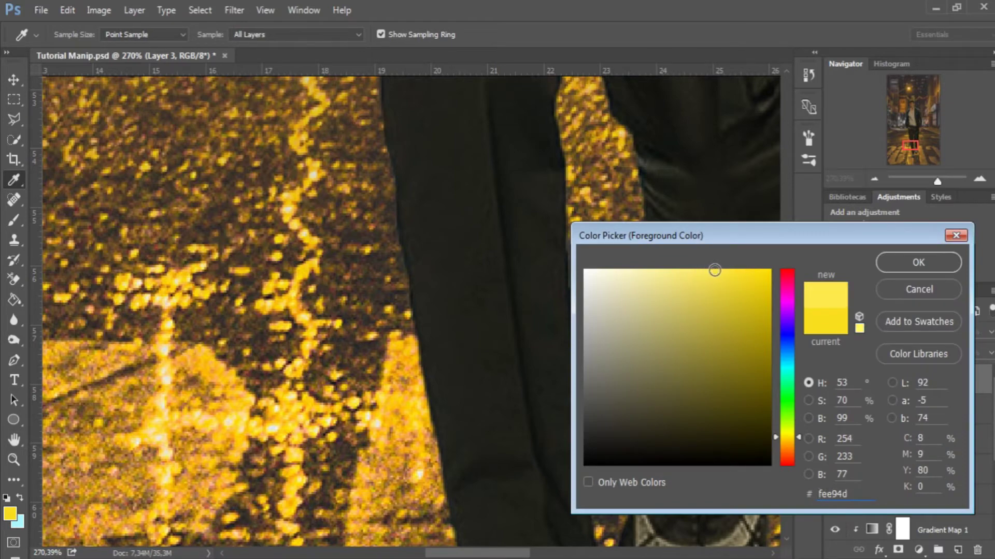
pyautogui.click(928, 259)
pyautogui.moveTo(787, 420); pyautogui.dragTo(784, 359)
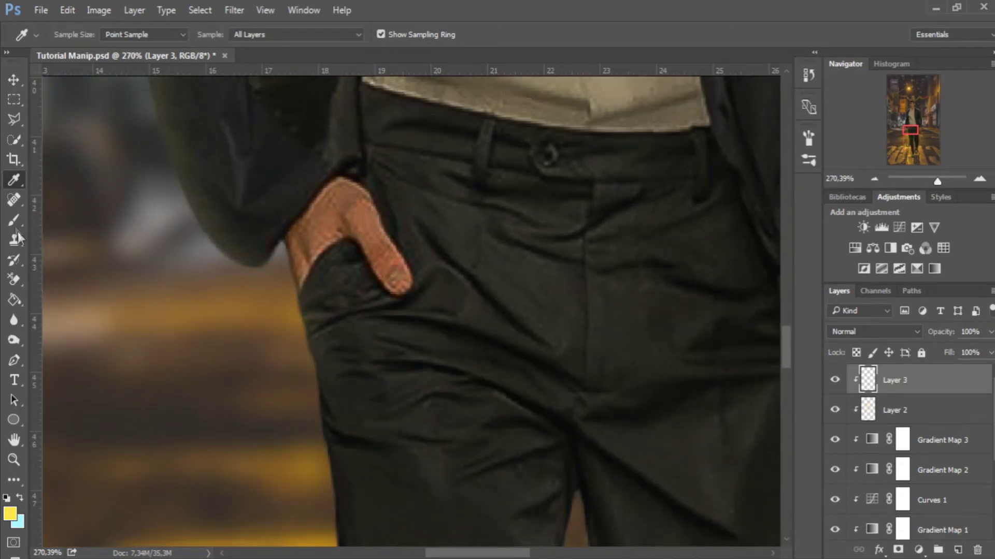
# Step: Pick a soft 12 px brush and paint glow along the left trouser edge, redoing one stroke
pyautogui.click(14, 221)
pyautogui.rightClick(298, 295)
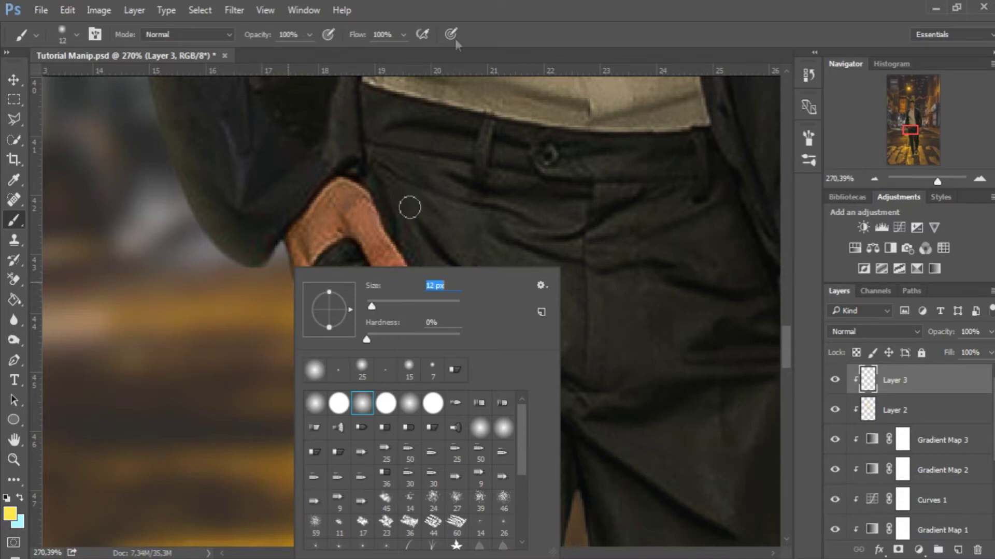
pyautogui.press('Return')
pyautogui.moveTo(264, 244)
pyautogui.mouseDown()
pyautogui.moveTo(295, 311)
pyautogui.moveTo(300, 400)
pyautogui.moveTo(335, 528)
pyautogui.mouseUp()
pyautogui.moveTo(785, 344); pyautogui.dragTo(785, 366)
pyautogui.moveTo(321, 136)
pyautogui.mouseDown()
pyautogui.moveTo(365, 371)
pyautogui.moveTo(386, 409)
pyautogui.mouseUp()
pyautogui.hotkey('ctrl', 'z')
pyautogui.moveTo(378, 233)
pyautogui.mouseDown()
pyautogui.moveTo(377, 323)
pyautogui.moveTo(394, 396)
pyautogui.mouseUp()
# Step: Continue the yellow glow down the trouser's left edge toward the shoe
pyautogui.scroll(-5, 395, 396)
pyautogui.moveTo(417, 272); pyautogui.dragTo(384, 150)
pyautogui.scroll(-5, 383, 150)
pyautogui.moveTo(440, 233); pyautogui.dragTo(403, 96)
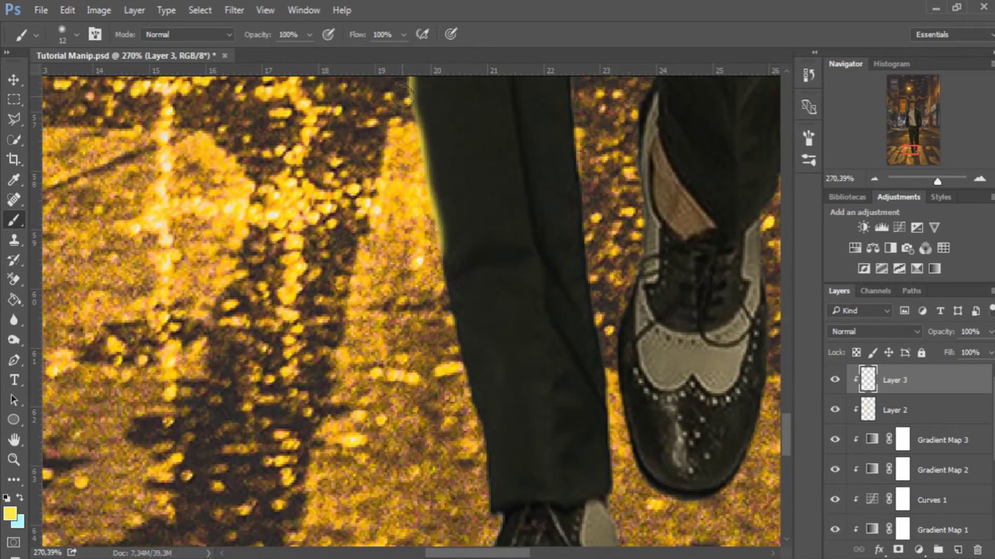
pyautogui.moveTo(466, 371); pyautogui.dragTo(438, 249)
pyautogui.scroll(-5, 438, 249)
pyautogui.moveTo(489, 318)
pyautogui.mouseDown()
pyautogui.moveTo(467, 182)
pyautogui.moveTo(464, 393)
pyautogui.moveTo(440, 461)
pyautogui.mouseUp()
# Step: Trace the yellow rim light around the shoe's edges
pyautogui.moveTo(622, 456); pyautogui.dragTo(603, 145)
pyautogui.scroll(5, 603, 145)
pyautogui.moveTo(639, 513)
pyautogui.mouseDown()
pyautogui.moveTo(610, 469)
pyautogui.moveTo(585, 363)
pyautogui.moveTo(567, 119)
pyautogui.mouseUp()
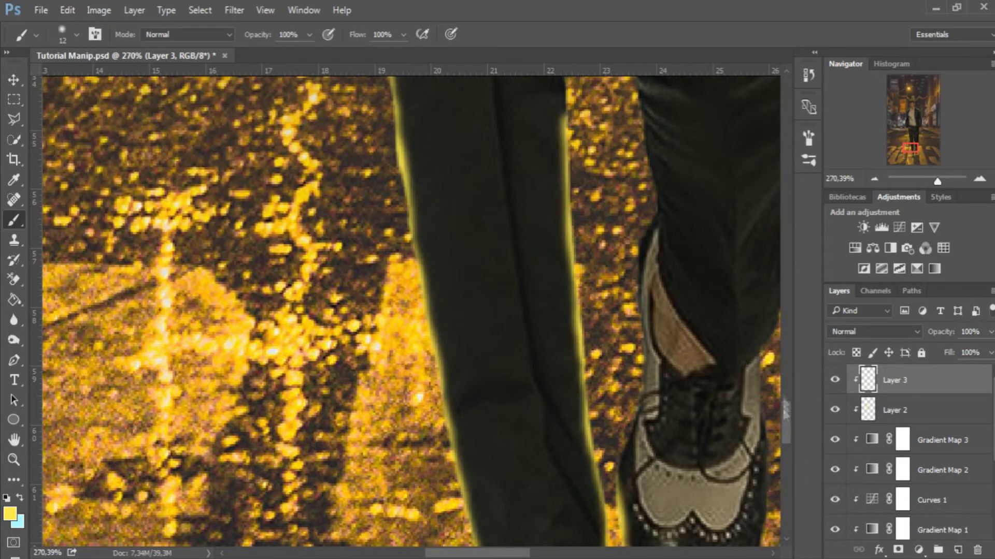
pyautogui.scroll(5, 567, 119)
pyautogui.moveTo(572, 357); pyautogui.dragTo(555, 150)
pyautogui.scroll(8, 564, 367)
pyautogui.scroll(-4, 564, 367)
# Step: Paint glow around the gap between the legs and down the trouser edge to the shoe
pyautogui.moveTo(563, 367)
pyautogui.mouseDown()
pyautogui.moveTo(563, 183)
pyautogui.moveTo(589, 197)
pyautogui.moveTo(584, 303)
pyautogui.moveTo(619, 528)
pyautogui.mouseUp()
pyautogui.scroll(-6, 620, 528)
pyautogui.moveTo(648, 249); pyautogui.dragTo(611, 355)
pyautogui.scroll(-5, 611, 355)
pyautogui.moveTo(650, 181)
pyautogui.mouseDown()
pyautogui.moveTo(634, 334)
pyautogui.moveTo(642, 394)
pyautogui.mouseUp()
pyautogui.scroll(-5, 642, 394)
pyautogui.moveTo(650, 194); pyautogui.dragTo(613, 378)
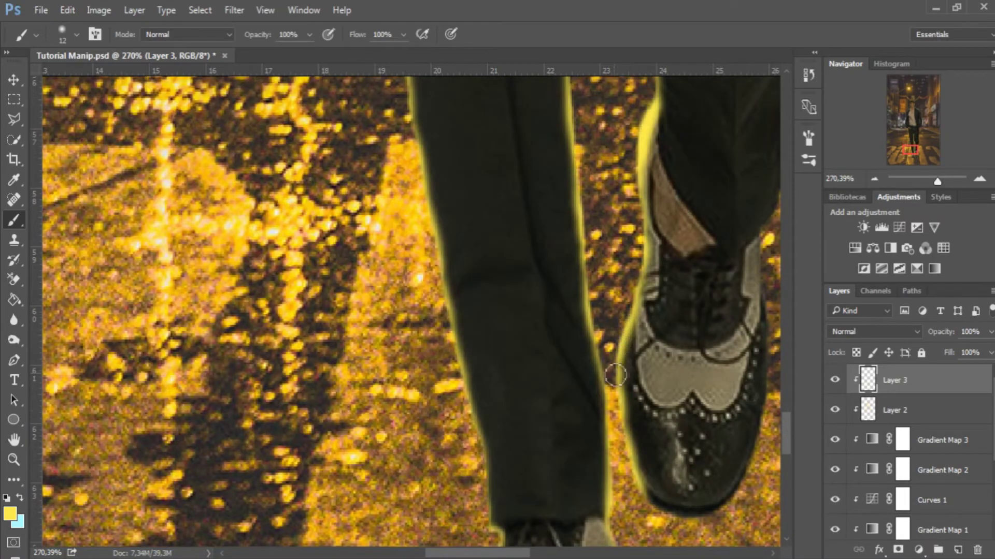
pyautogui.scroll(-5, 613, 377)
# Step: Add rim-light strokes along the other trouser leg and the hand
pyautogui.moveTo(492, 386); pyautogui.dragTo(539, 137)
pyautogui.scroll(5, 538, 137)
pyautogui.moveTo(409, 404); pyautogui.dragTo(451, 135)
pyautogui.scroll(5, 422, 373)
pyautogui.moveTo(469, 542)
pyautogui.mouseDown()
pyautogui.moveTo(454, 376)
pyautogui.moveTo(462, 189)
pyautogui.mouseUp()
pyautogui.scroll(5, 462, 189)
pyautogui.hscroll(1, 440, 362)
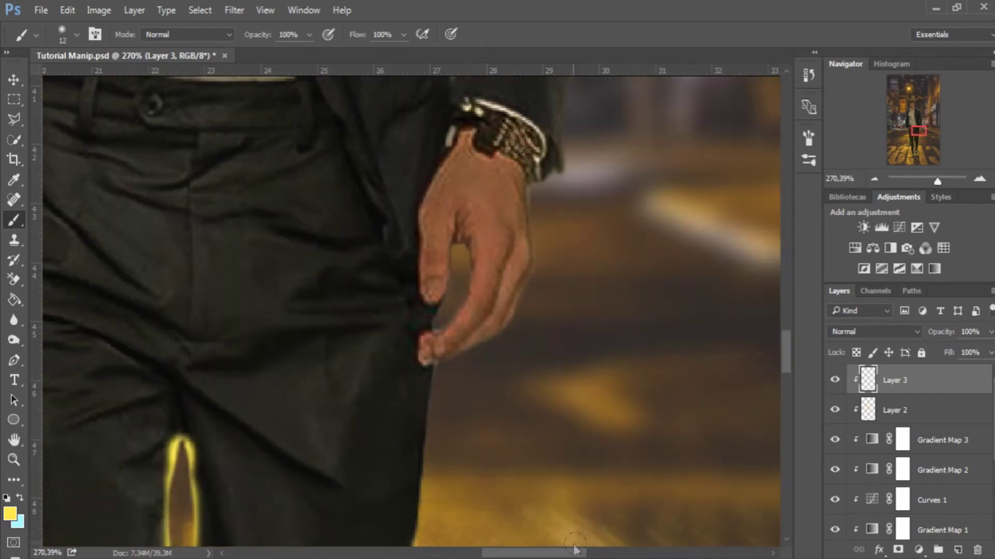
pyautogui.scroll(-2, 426, 447)
pyautogui.moveTo(426, 447); pyautogui.dragTo(430, 259)
pyautogui.scroll(5, 462, 290)
pyautogui.moveTo(487, 409)
pyautogui.mouseDown()
pyautogui.moveTo(518, 363)
pyautogui.moveTo(534, 248)
pyautogui.mouseUp()
pyautogui.hotkey('ctrl', '-')
pyautogui.hotkey('ctrl', '-')
pyautogui.hotkey('ctrl', '-')
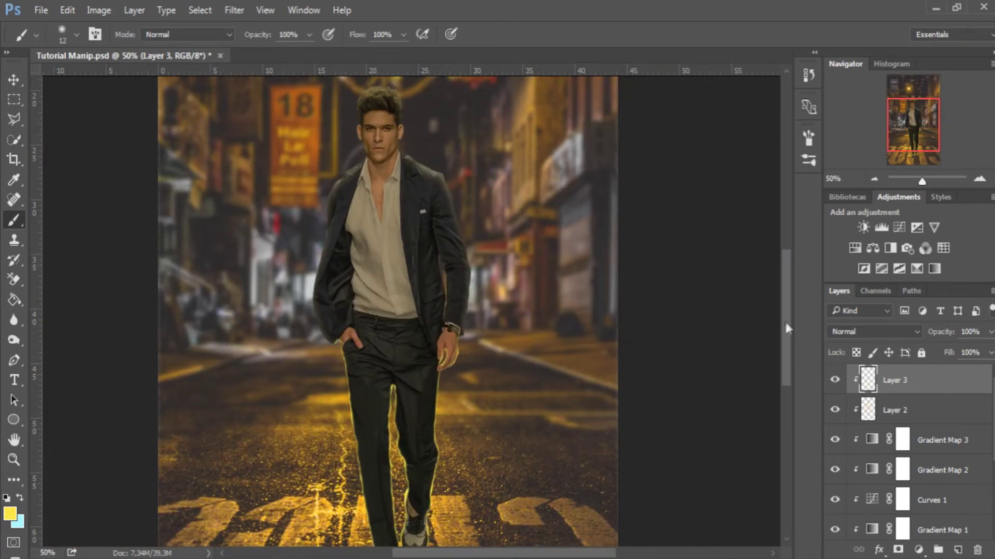
# Step: Soften Layer 3's leg strokes with a Gaussian Blur at a reduced radius
pyautogui.moveTo(785, 319); pyautogui.dragTo(778, 355)
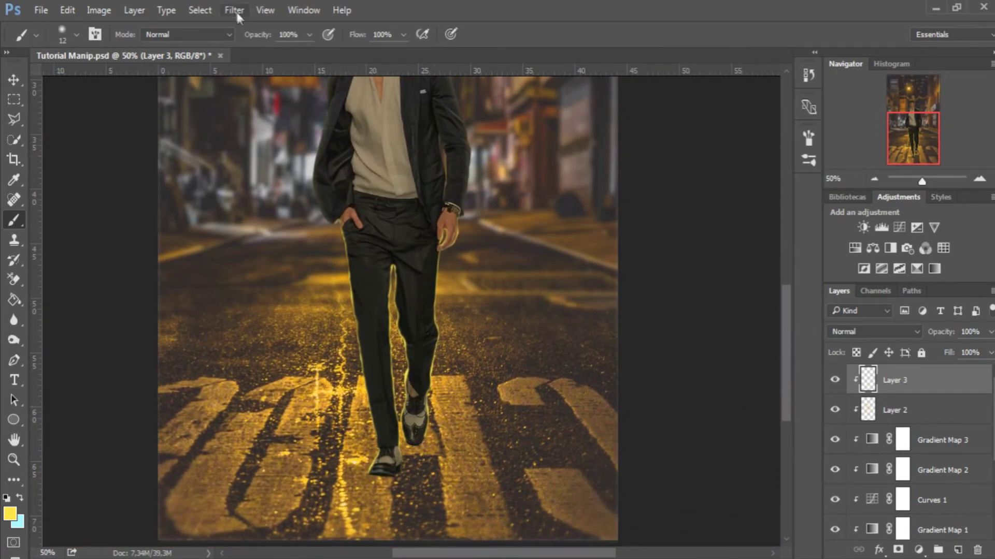
pyautogui.click(234, 11)
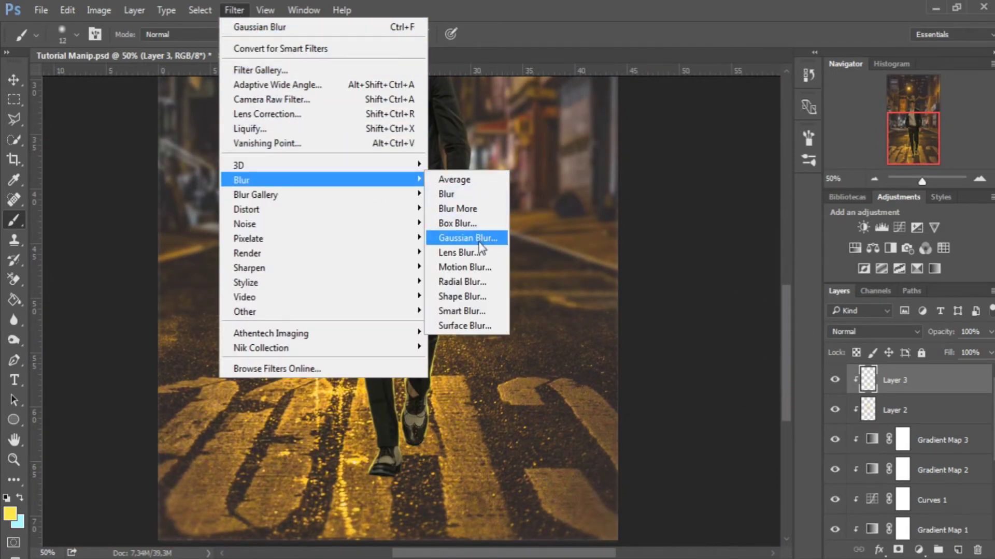
pyautogui.click(481, 245)
pyautogui.moveTo(640, 354); pyautogui.dragTo(626, 356)
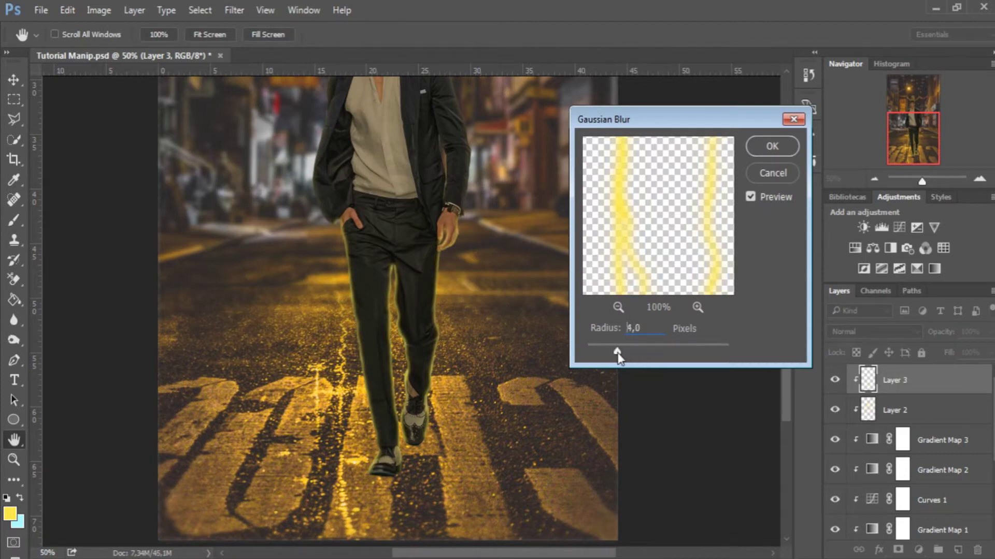
pyautogui.click(770, 152)
# Step: Fade Layer 3 to 30% opacity and zoom out to view the whole image
pyautogui.press('b')
pyautogui.click(991, 332)
pyautogui.moveTo(949, 350); pyautogui.dragTo(949, 350)
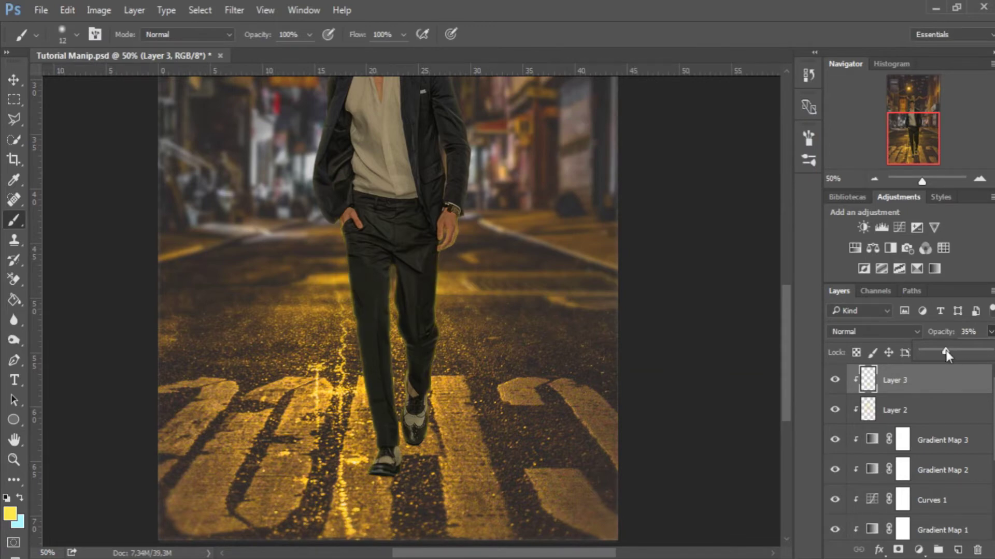
pyautogui.hotkey('ctrl', '-')
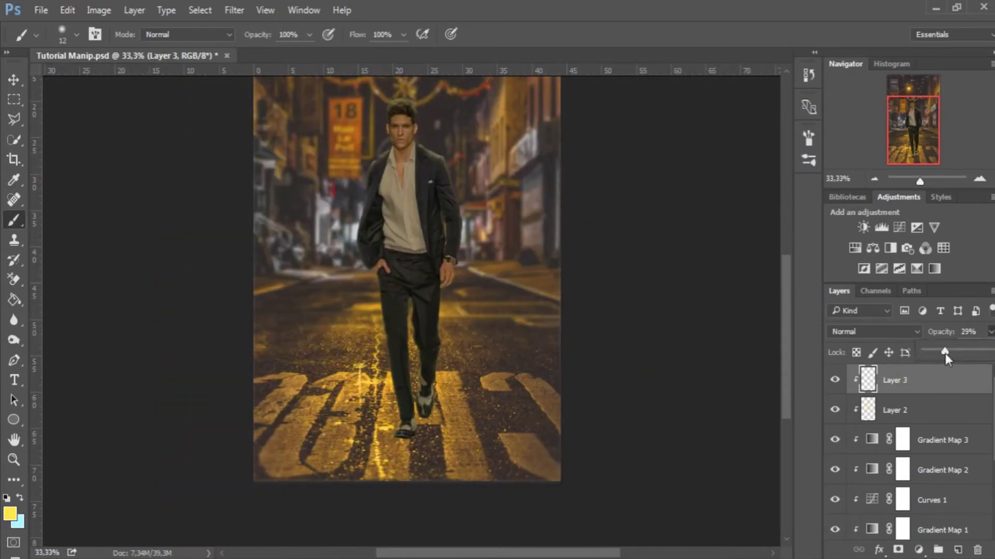
pyautogui.moveTo(946, 353); pyautogui.dragTo(940, 353)
pyautogui.click(835, 381)
pyautogui.hotkey('ctrl', '-')
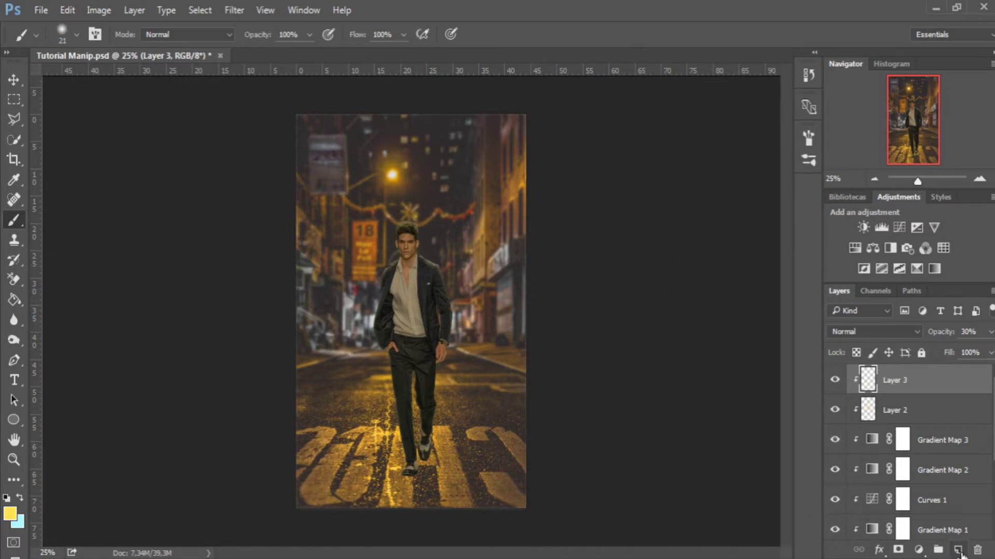
# Step: Add an empty Layer 4 on top and zoom in on the man's face and shoulder
pyautogui.click(959, 552)
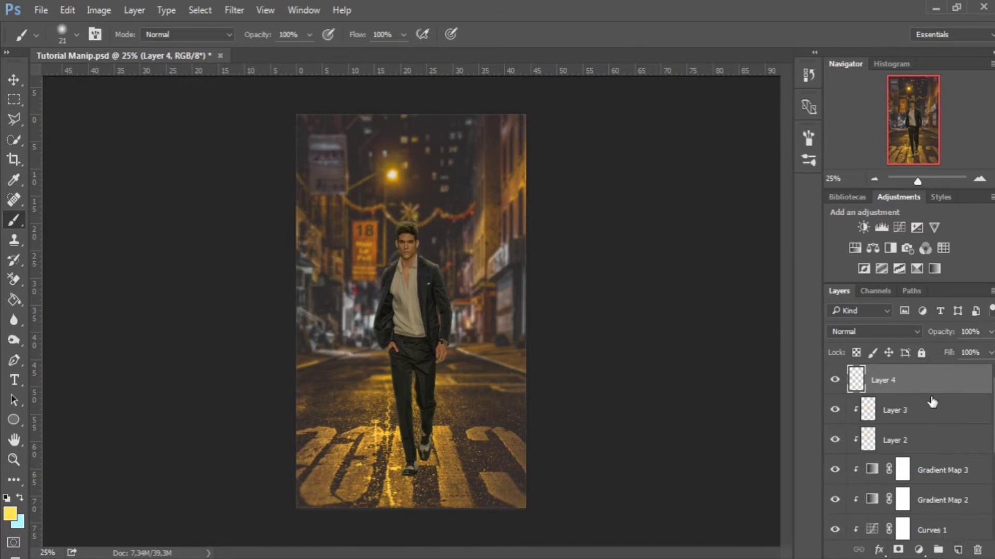
pyautogui.press('z')
pyautogui.moveTo(439, 236)
pyautogui.mouseDown()
pyautogui.moveTo(452, 346)
pyautogui.moveTo(629, 379)
pyautogui.mouseUp()
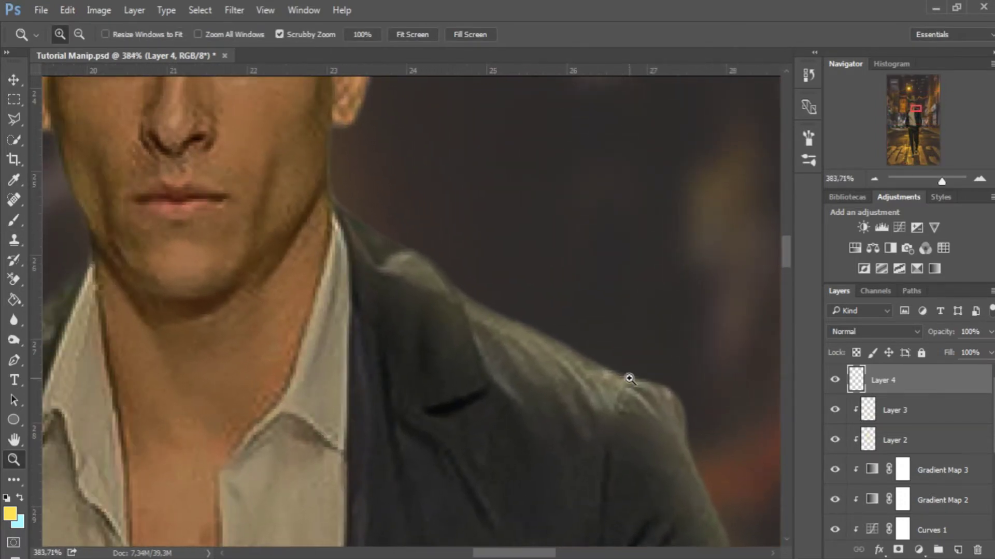
# Step: Select a bristle-style brush preset and set its size to 4 px
pyautogui.click(23, 222)
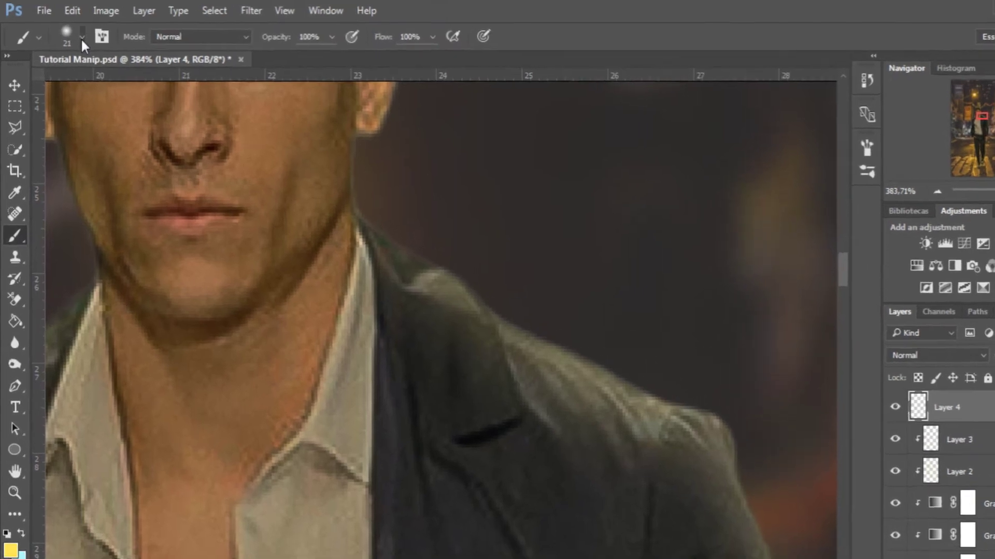
pyautogui.click(78, 37)
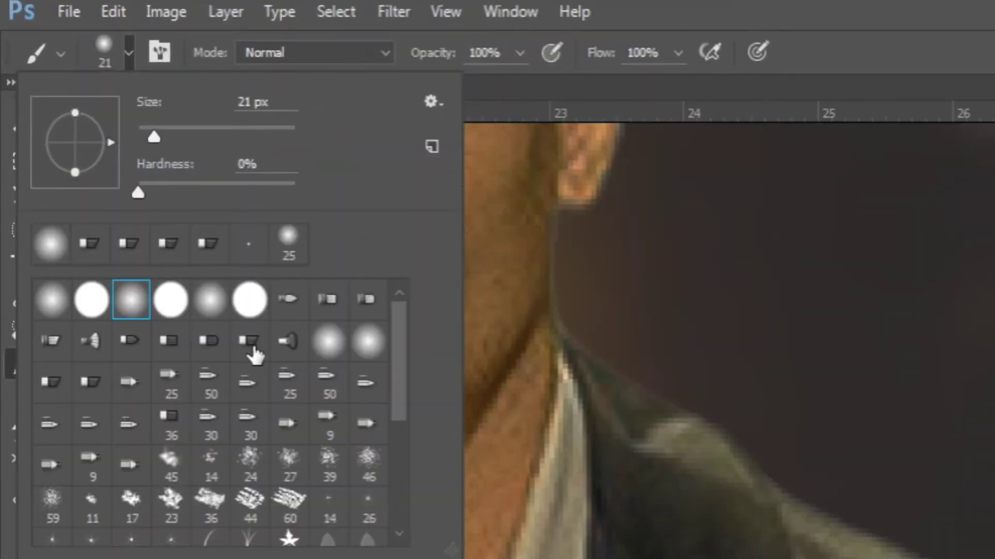
pyautogui.click(252, 346)
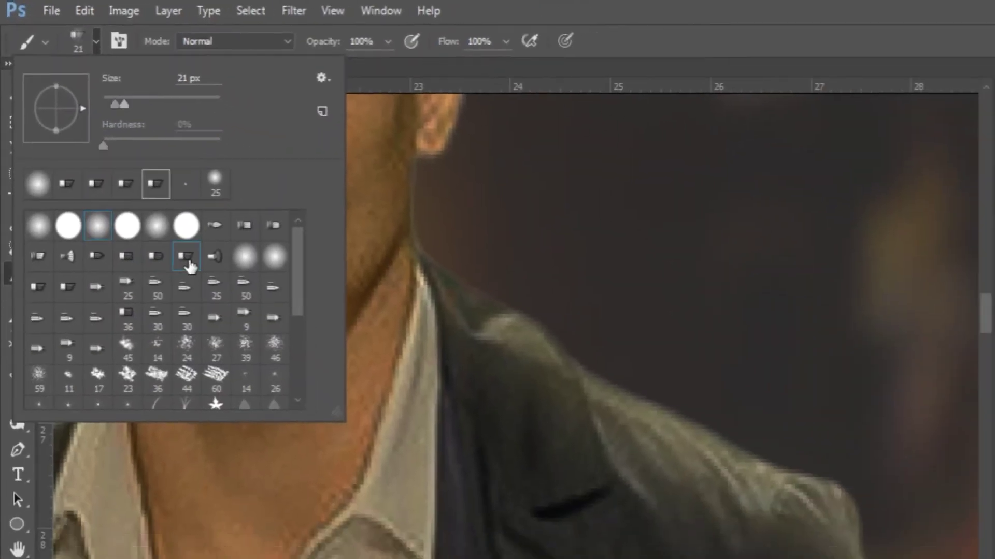
pyautogui.press('Return')
pyautogui.rightClick(463, 234)
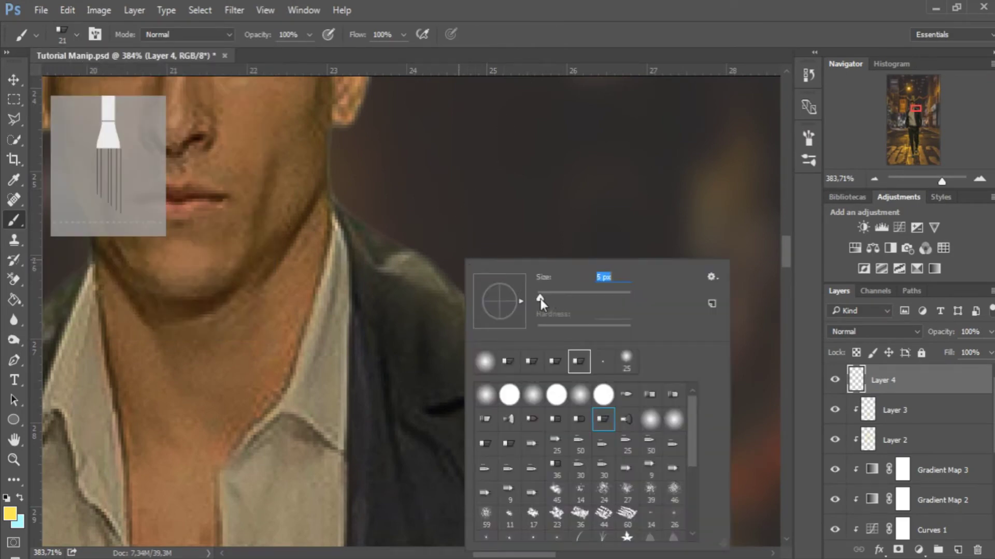
pyautogui.moveTo(539, 300); pyautogui.dragTo(538, 299)
pyautogui.press('Return')
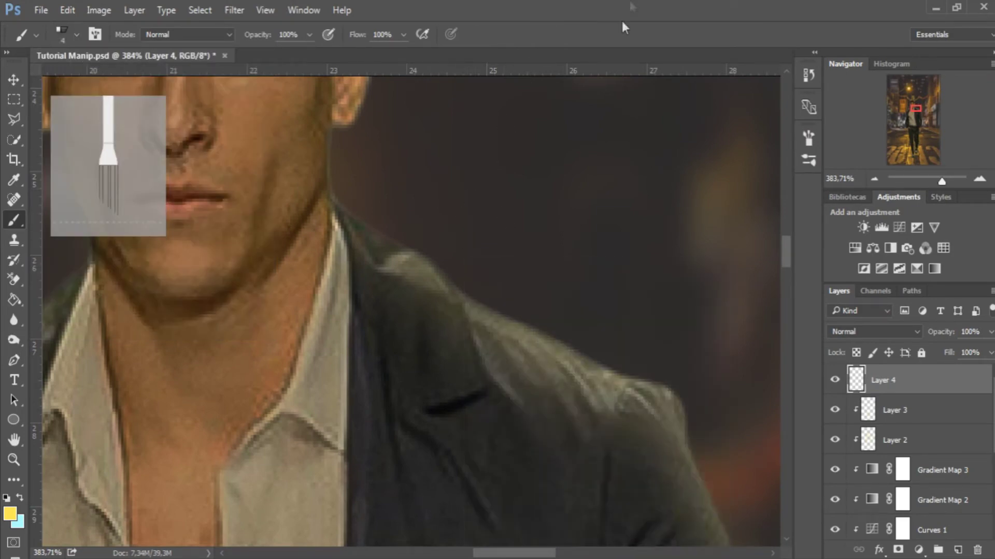
# Step: Paint yellow highlight strokes along the jacket shoulder and lapel edge
pyautogui.moveTo(518, 334)
pyautogui.mouseDown()
pyautogui.moveTo(661, 394)
pyautogui.moveTo(697, 440)
pyautogui.mouseUp()
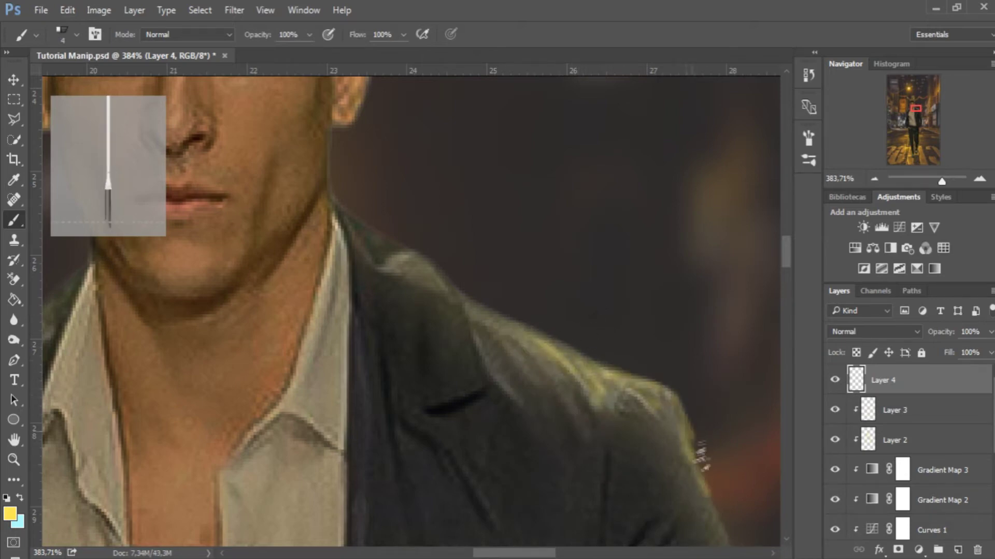
pyautogui.moveTo(482, 344); pyautogui.dragTo(544, 407)
pyautogui.moveTo(518, 362)
pyautogui.mouseDown()
pyautogui.moveTo(453, 298)
pyautogui.moveTo(388, 257)
pyautogui.moveTo(437, 287)
pyautogui.mouseUp()
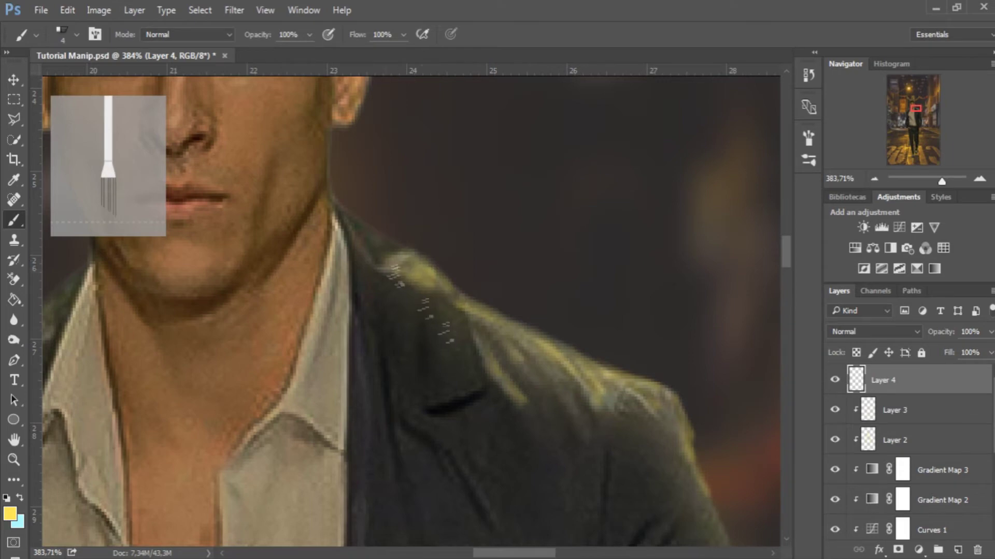
# Step: Reduce the brush to size 3 and add a faint highlight along the ear's edge
pyautogui.rightClick(490, 152)
pyautogui.press('Return')
pyautogui.moveTo(338, 150); pyautogui.dragTo(437, 357)
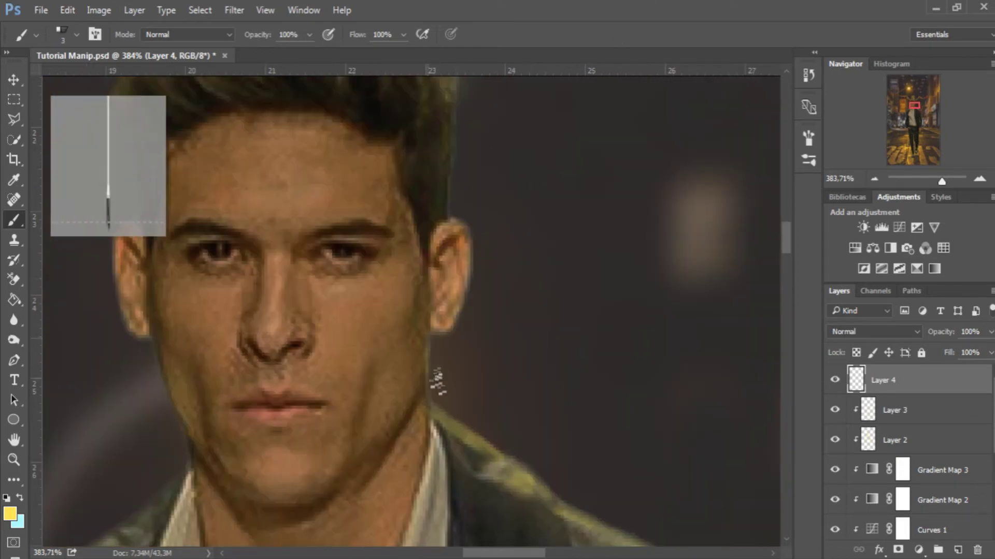
pyautogui.moveTo(473, 233); pyautogui.dragTo(489, 274)
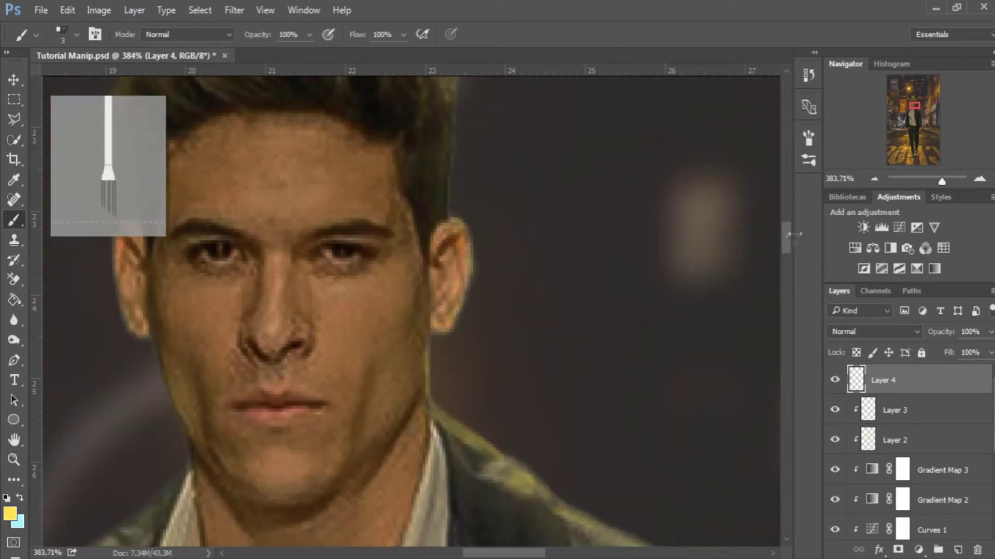
pyautogui.scroll(5, 792, 239)
pyautogui.moveTo(454, 410); pyautogui.dragTo(427, 195)
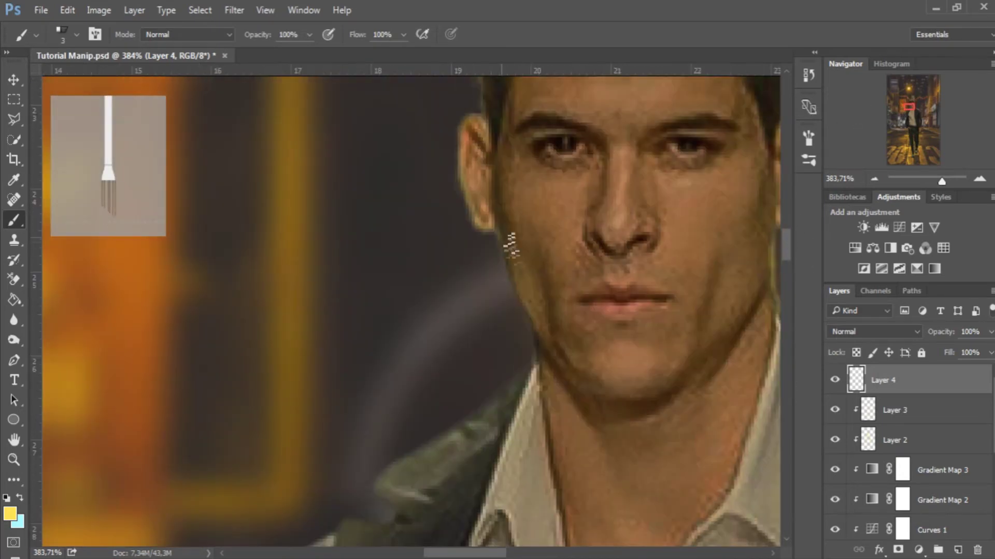
# Step: Paint yellow highlights along the jacket collar and shoulder
pyautogui.moveTo(497, 399); pyautogui.dragTo(378, 487)
pyautogui.moveTo(508, 430); pyautogui.dragTo(383, 497)
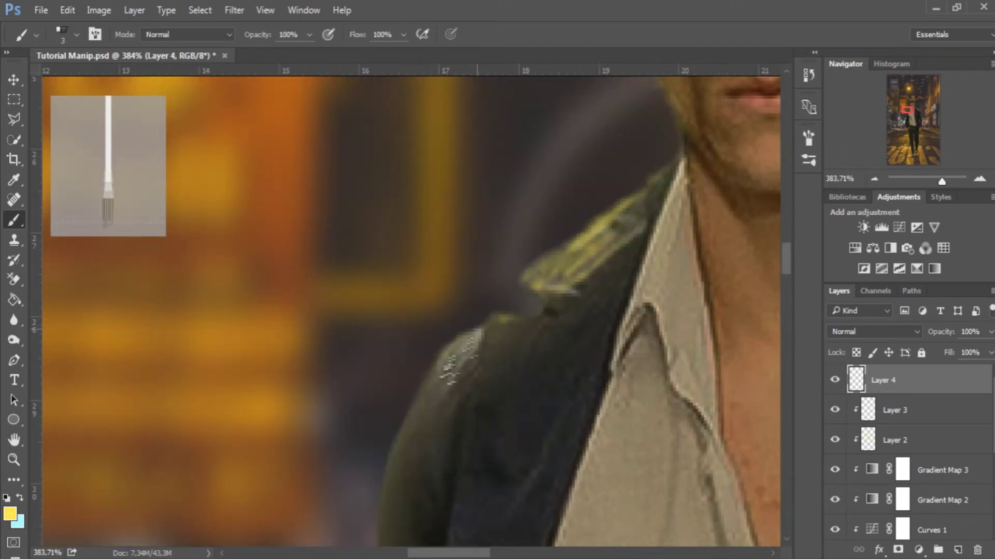
pyautogui.moveTo(484, 337)
pyautogui.mouseDown()
pyautogui.moveTo(383, 487)
pyautogui.moveTo(402, 456)
pyautogui.mouseUp()
pyautogui.scroll(-3, 787, 269)
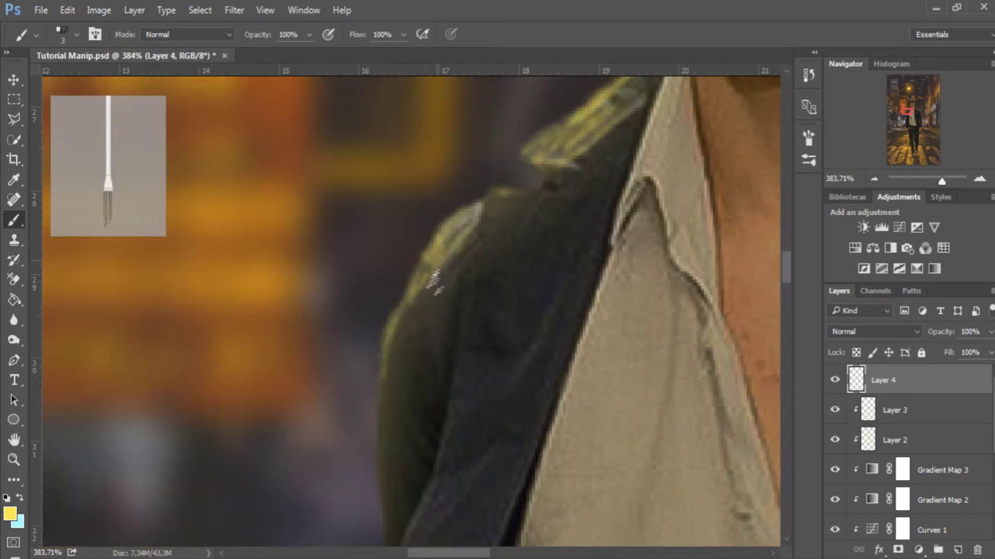
pyautogui.scroll(5, 788, 266)
# Step: Add light highlights along the shirt collar and the shirt's right edge
pyautogui.moveTo(678, 238); pyautogui.dragTo(621, 404)
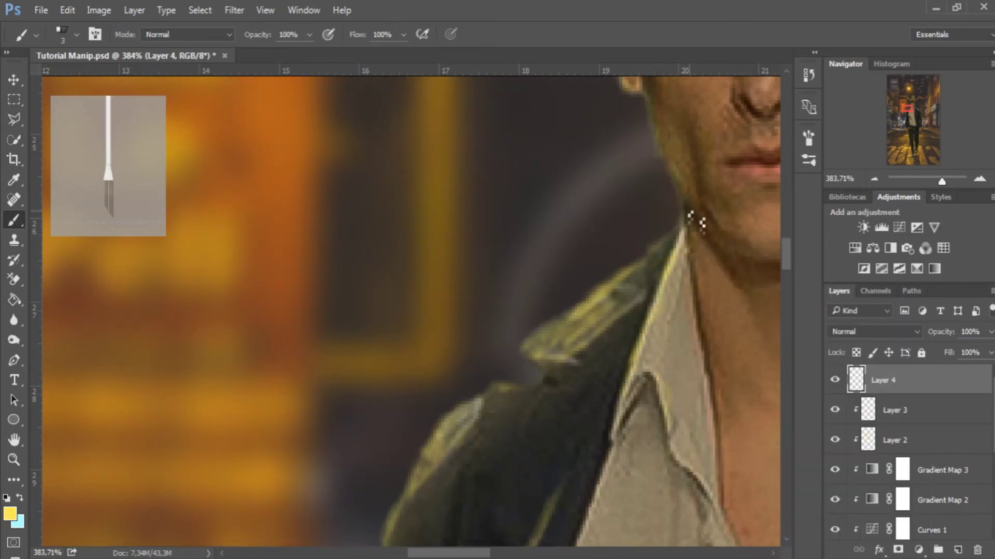
pyautogui.hscroll(5, 694, 223)
pyautogui.scroll(3, 694, 223)
pyautogui.scroll(-3, 459, 344)
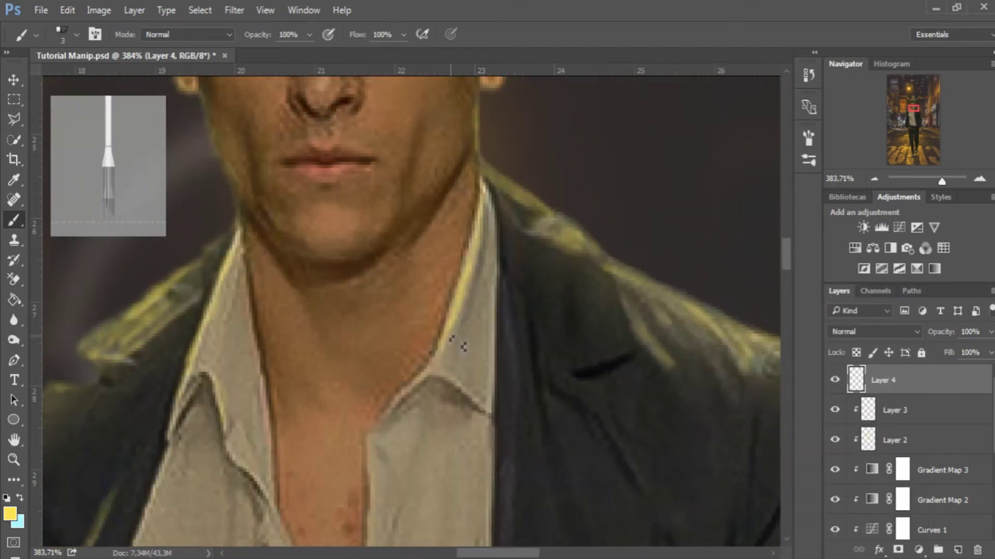
pyautogui.moveTo(497, 212); pyautogui.dragTo(503, 388)
pyautogui.hscroll(3, 744, 313)
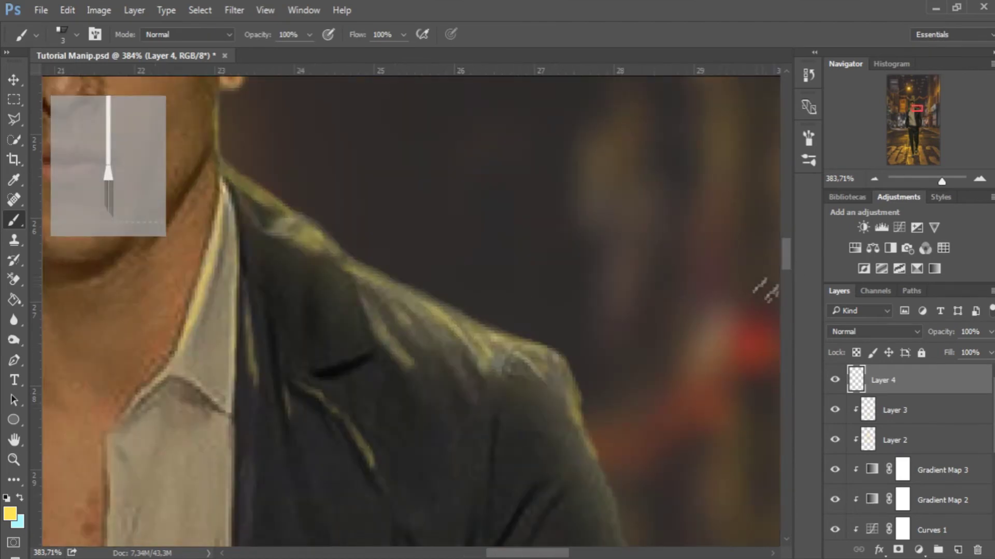
pyautogui.scroll(-3, 743, 314)
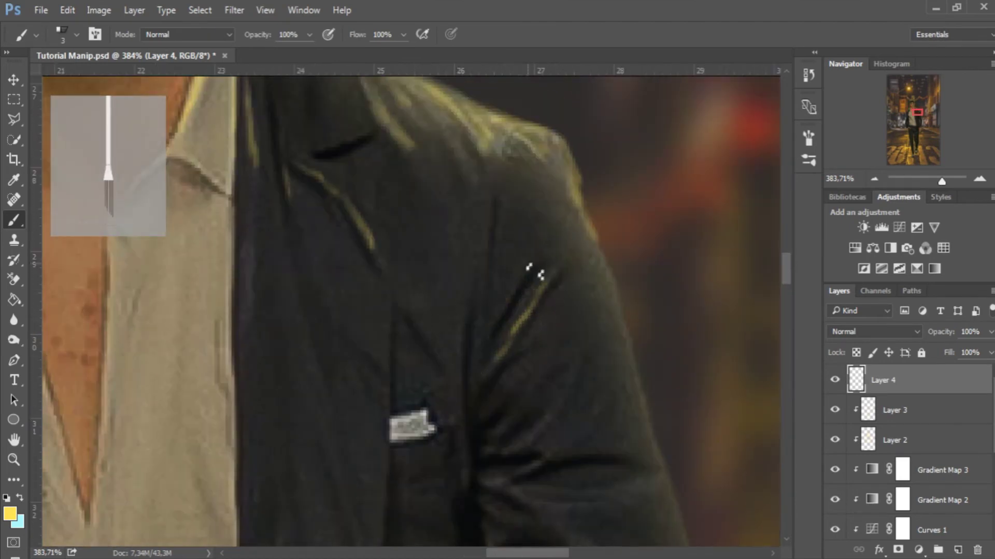
# Step: Switch to a different bristle brush tip and paint highlight strokes along the sleeve
pyautogui.rightClick(631, 266)
pyautogui.doubleClick(673, 414)
pyautogui.scroll(-4, 787, 279)
pyautogui.scroll(2, 787, 280)
pyautogui.moveTo(704, 487); pyautogui.dragTo(544, 378)
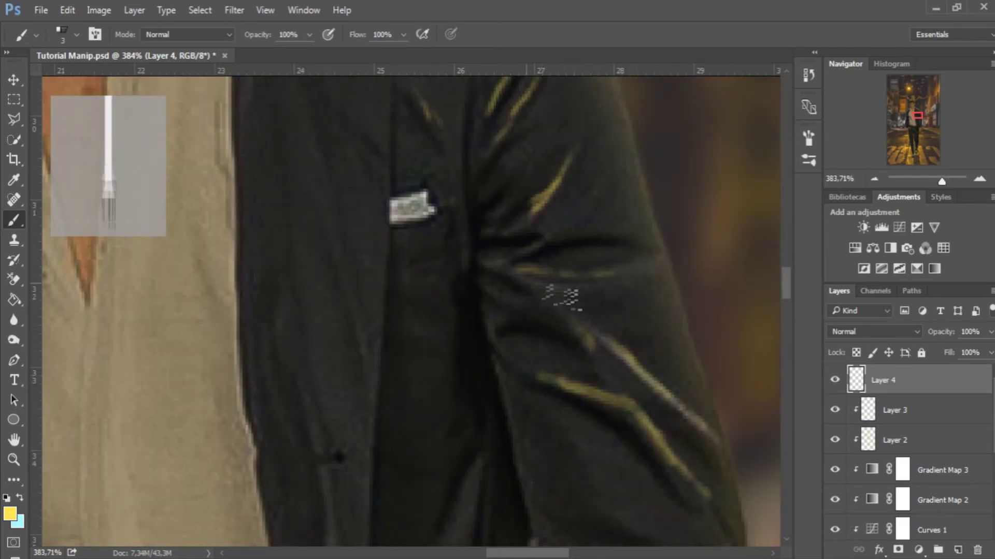
pyautogui.scroll(-3, 720, 213)
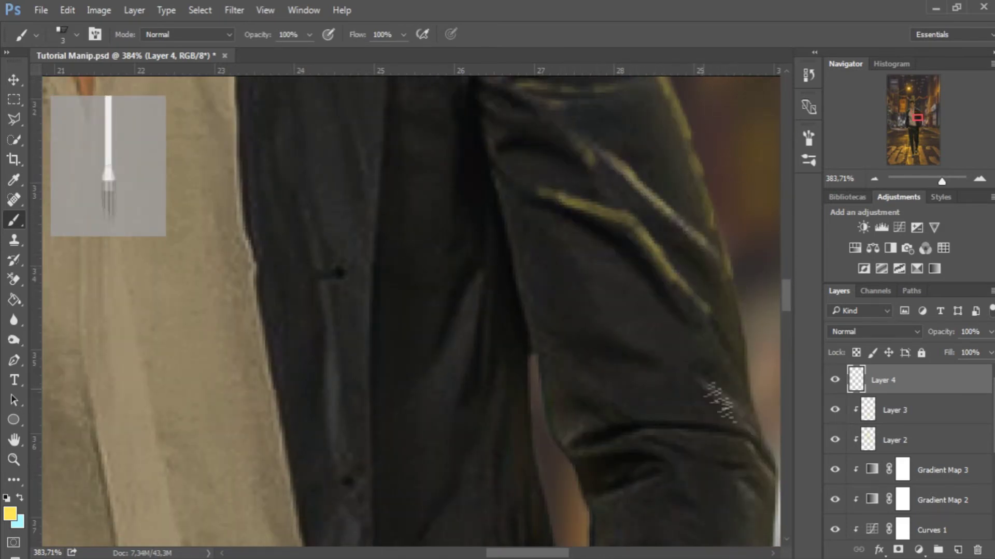
# Step: Paint highlights along the left and right edges of the trouser leg
pyautogui.scroll(-3, 621, 268)
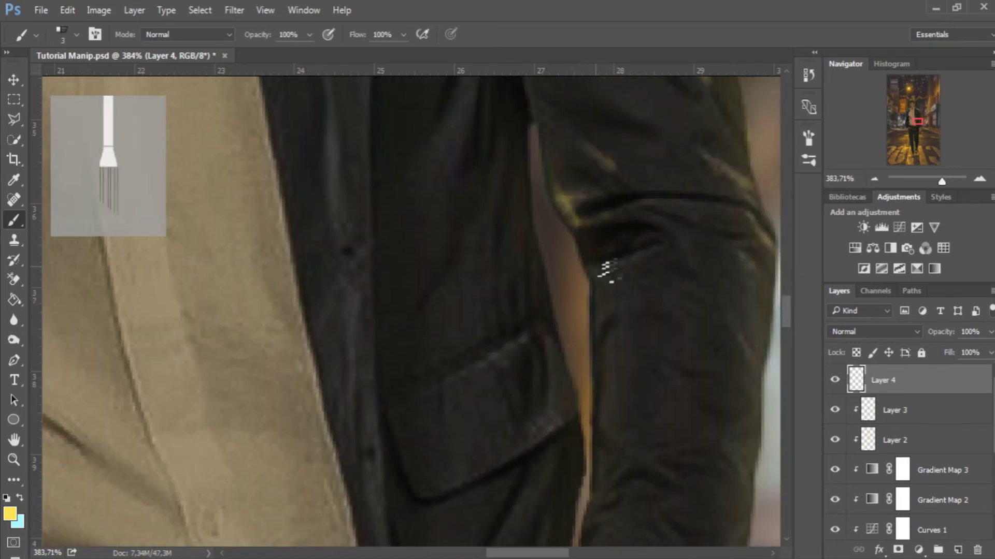
pyautogui.scroll(-3, 755, 362)
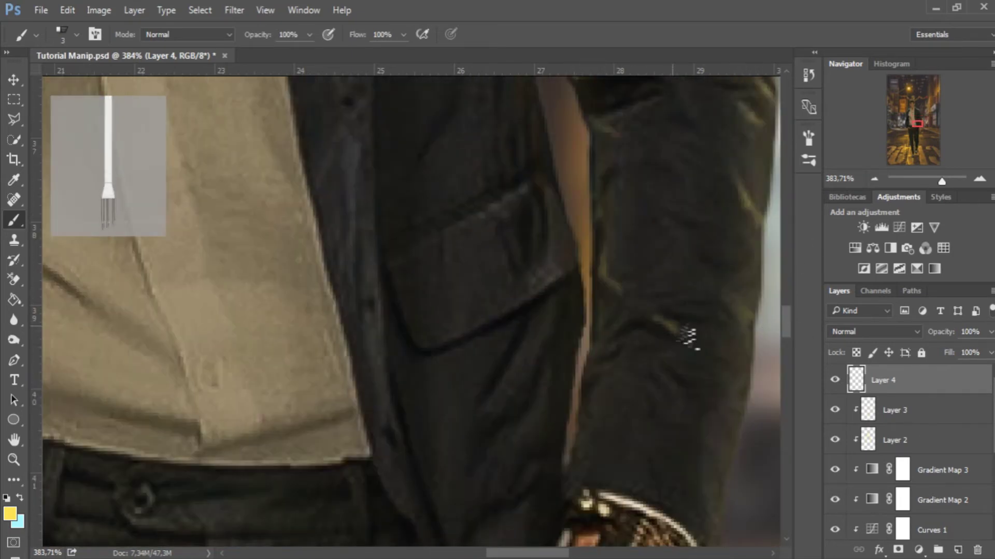
pyautogui.scroll(1, 569, 310)
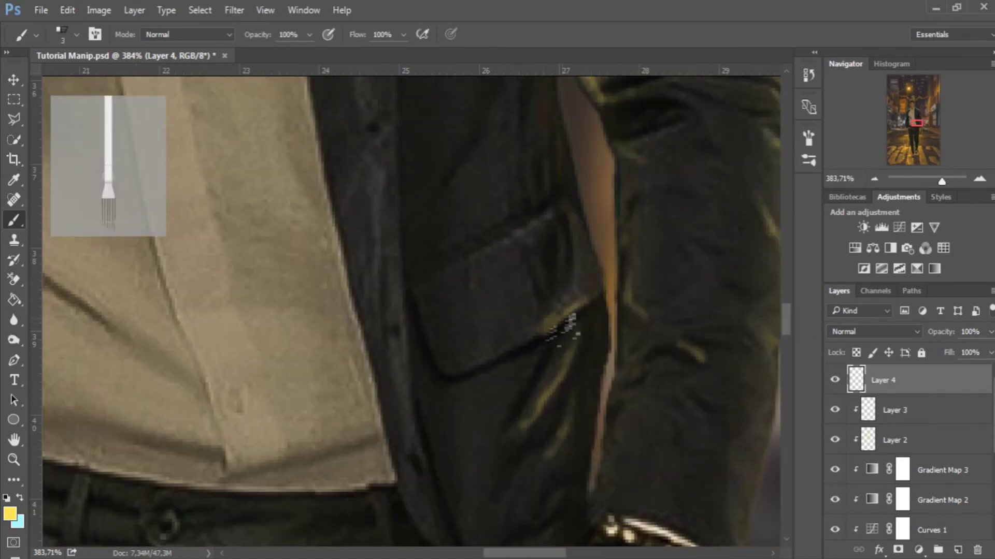
pyautogui.hscroll(-10, 414, 370)
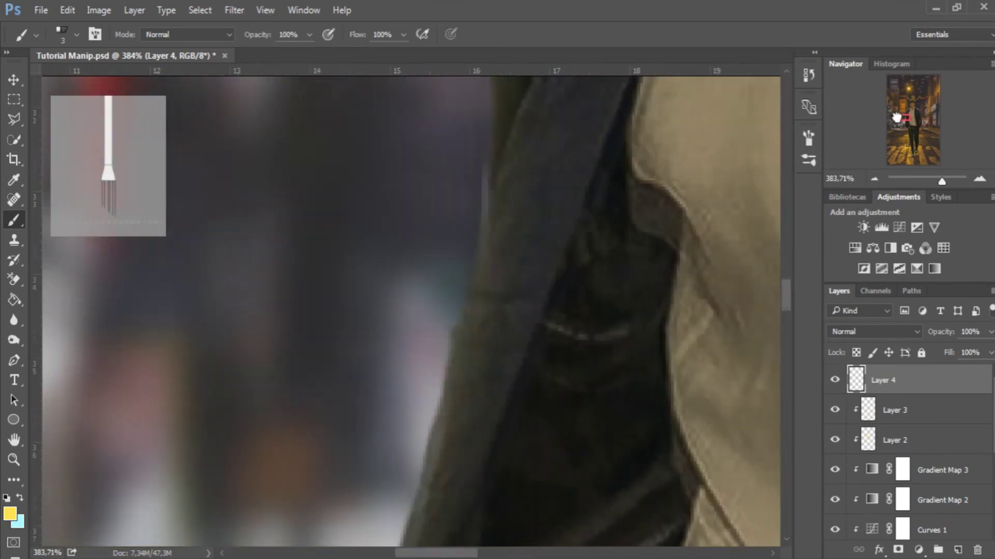
pyautogui.scroll(10, 415, 370)
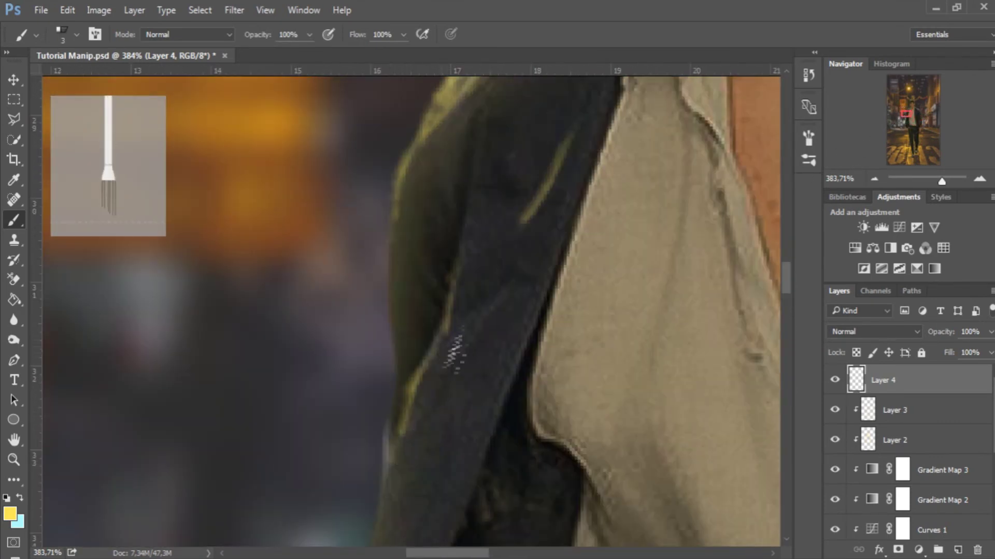
pyautogui.scroll(-5, 673, 357)
pyautogui.scroll(-8, 758, 262)
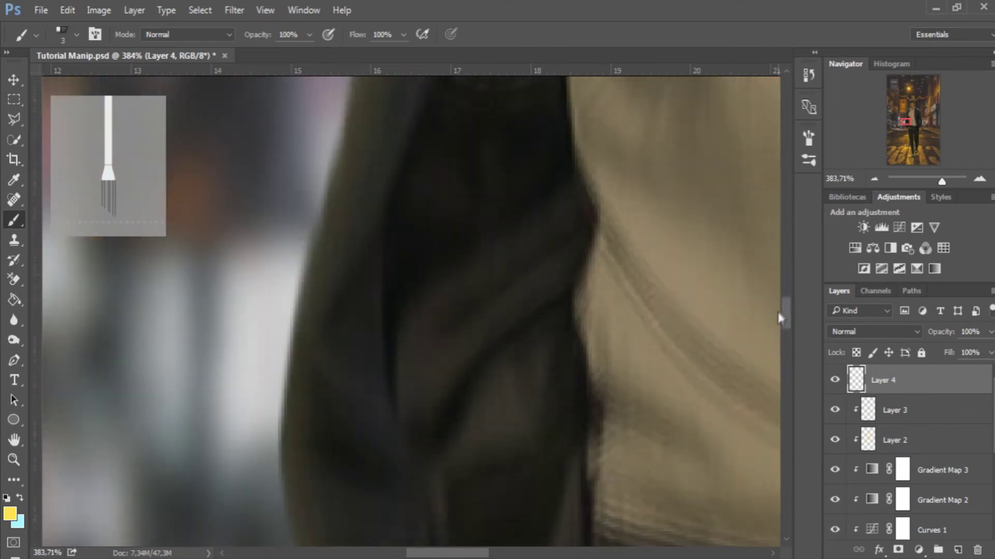
pyautogui.scroll(-7, 759, 261)
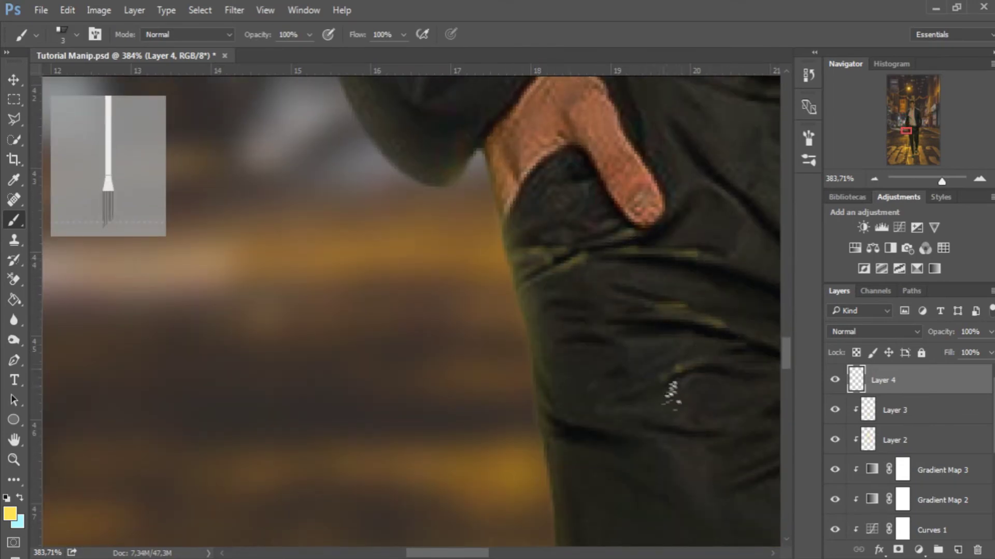
pyautogui.scroll(-6, 555, 399)
pyautogui.hscroll(6, 555, 400)
pyautogui.moveTo(352, 357); pyautogui.dragTo(395, 467)
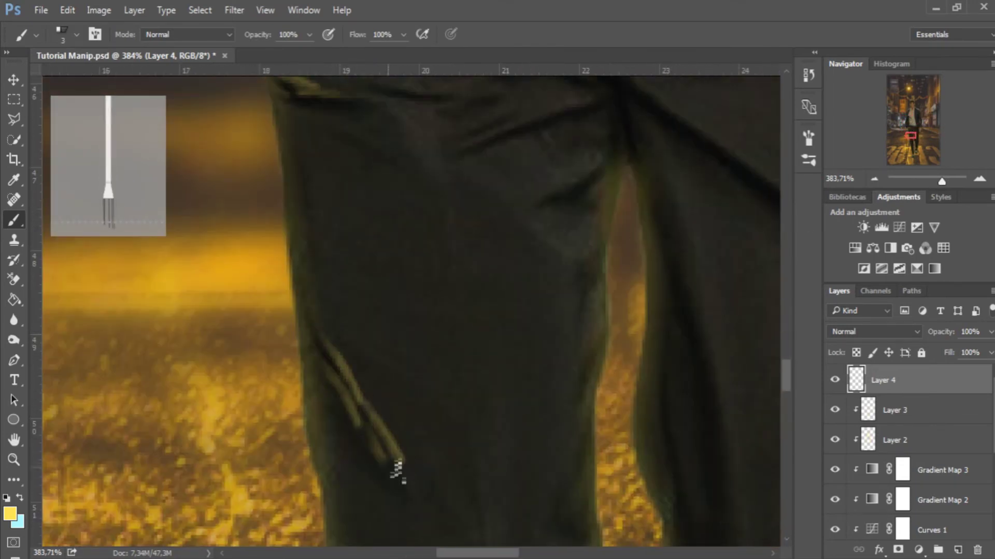
pyautogui.moveTo(613, 329); pyautogui.dragTo(603, 396)
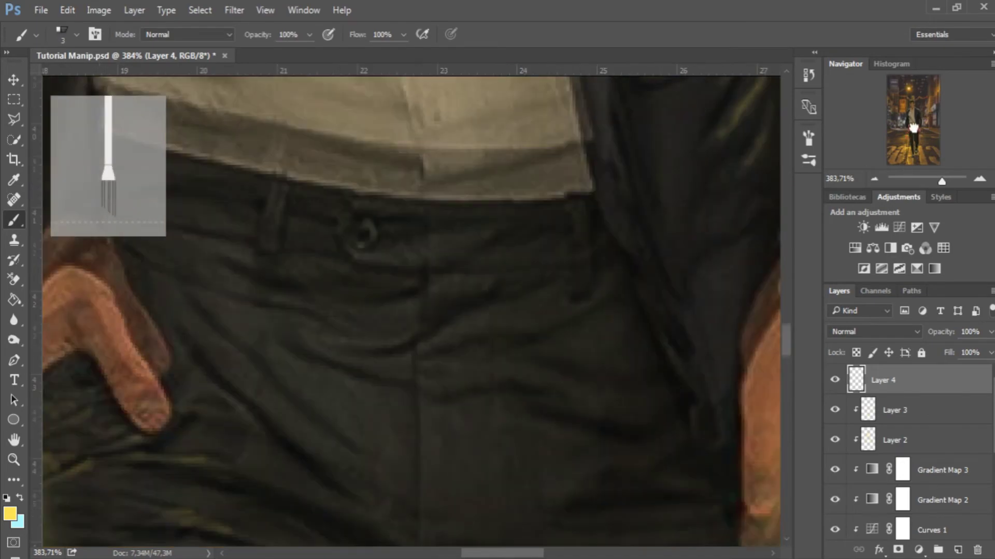
# Step: Add diagonal highlight strokes across the trousers, extending the left edge down toward the shoe
pyautogui.scroll(-12, 518, 311)
pyautogui.hscroll(8, 482, 313)
pyautogui.moveTo(494, 265); pyautogui.dragTo(452, 330)
pyautogui.moveTo(394, 310); pyautogui.dragTo(336, 290)
pyautogui.moveTo(362, 243); pyautogui.dragTo(322, 210)
pyautogui.moveTo(357, 203)
pyautogui.mouseDown()
pyautogui.moveTo(314, 165)
pyautogui.moveTo(309, 125)
pyautogui.mouseUp()
pyautogui.moveTo(528, 89); pyautogui.dragTo(449, 135)
pyautogui.moveTo(512, 186); pyautogui.dragTo(439, 262)
pyautogui.scroll(-2, 485, 360)
pyautogui.moveTo(422, 428); pyautogui.dragTo(324, 311)
pyautogui.moveTo(411, 411)
pyautogui.mouseDown()
pyautogui.moveTo(333, 240)
pyautogui.moveTo(411, 411)
pyautogui.moveTo(445, 391)
pyautogui.mouseUp()
pyautogui.scroll(5, 484, 360)
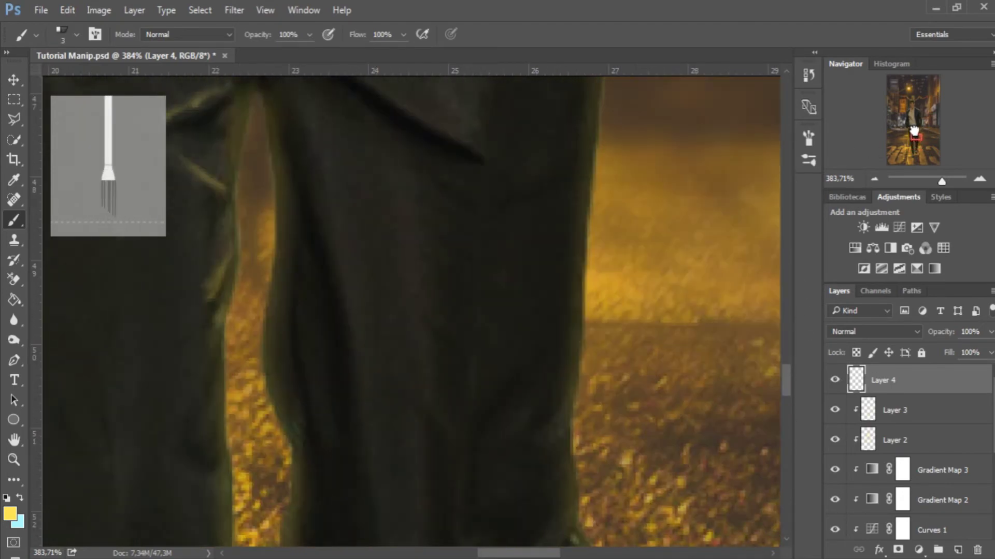
pyautogui.moveTo(915, 145)
pyautogui.mouseDown()
pyautogui.moveTo(915, 120)
pyautogui.moveTo(923, 124)
pyautogui.mouseUp()
# Step: Zoom out to 200% and paint a highlight down the left trouser edge
pyautogui.hotkey('ctrl', '-')
pyautogui.hotkey('ctrl', '-')
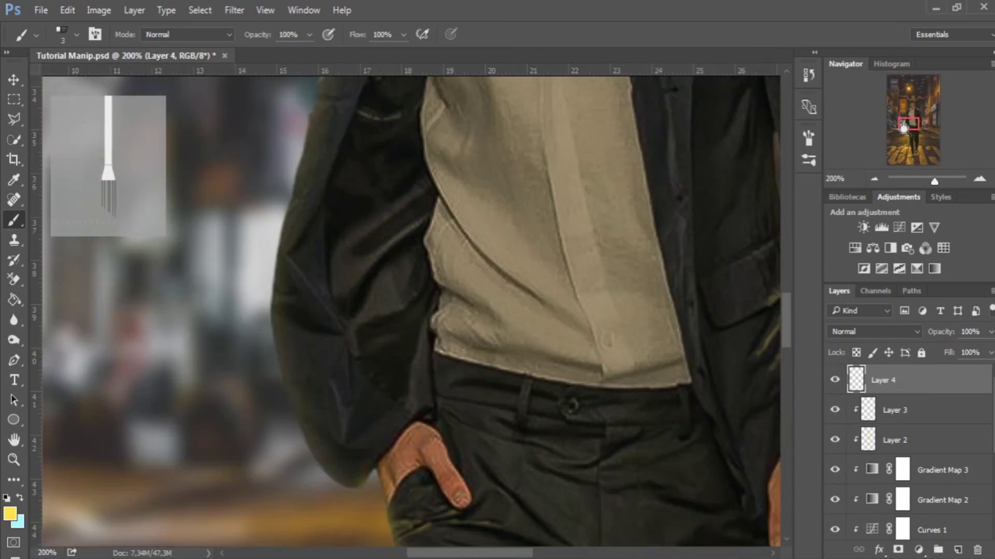
pyautogui.scroll(-3, 380, 200)
pyautogui.scroll(-4, 380, 200)
pyautogui.moveTo(380, 200); pyautogui.dragTo(417, 399)
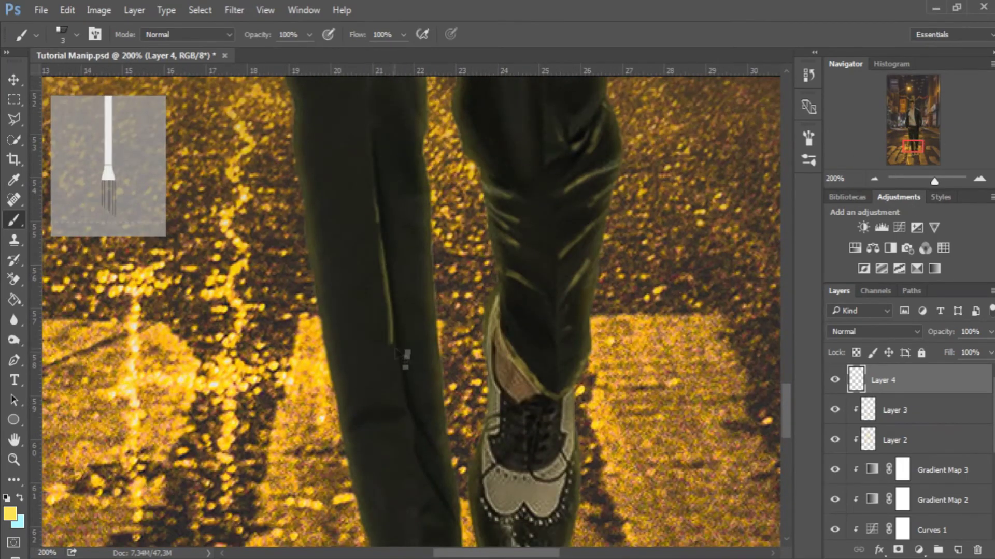
pyautogui.scroll(-3, 438, 409)
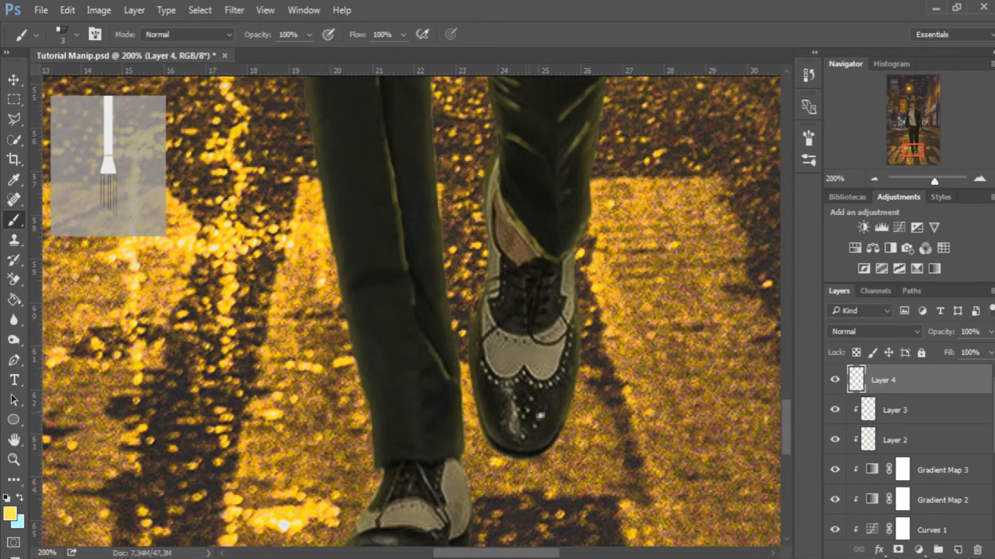
pyautogui.scroll(5, 470, 392)
pyautogui.scroll(4, 481, 336)
pyautogui.scroll(8, 290, 316)
pyautogui.scroll(8, 290, 316)
pyautogui.scroll(6, 290, 316)
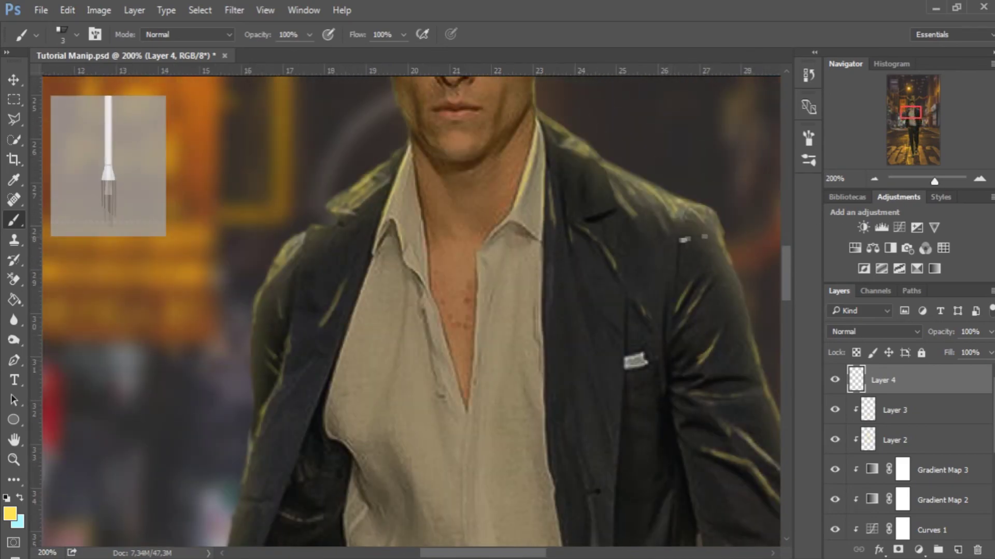
pyautogui.scroll(5, 570, 337)
pyautogui.scroll(-3, 570, 337)
pyautogui.scroll(-2, 571, 336)
pyautogui.scroll(-2, 783, 337)
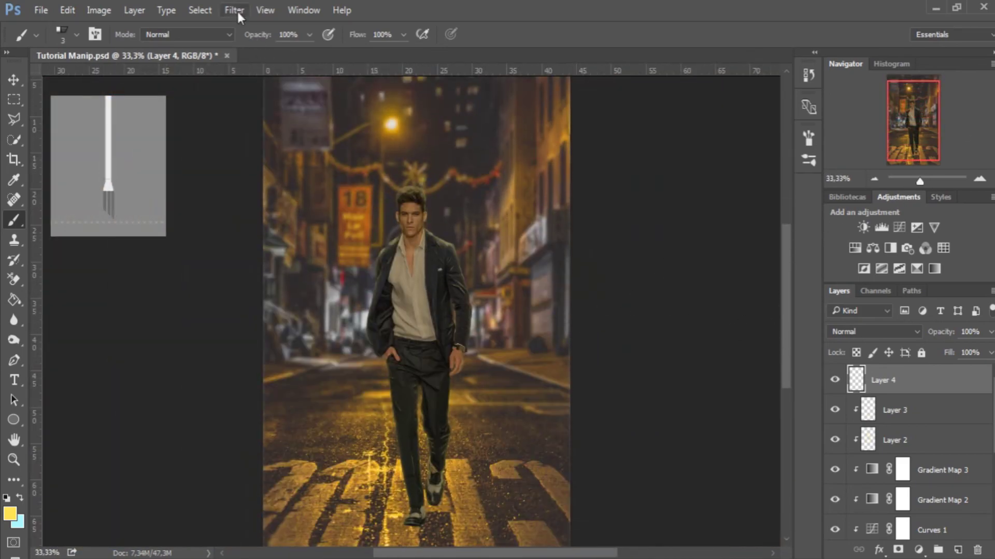
# Step: Apply a 2.3-pixel Gaussian Blur to Layer 4
pyautogui.click(238, 16)
pyautogui.moveTo(280, 179)
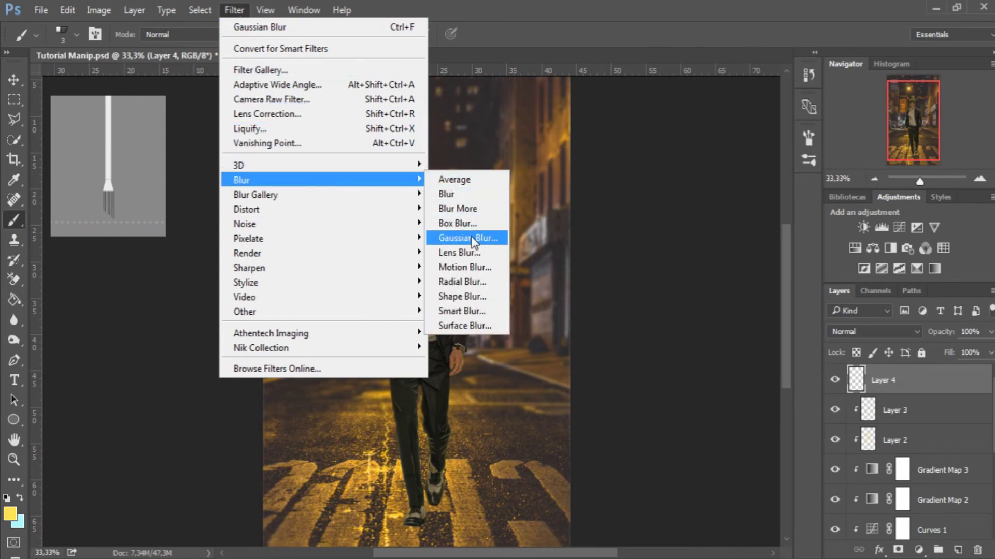
pyautogui.click(469, 237)
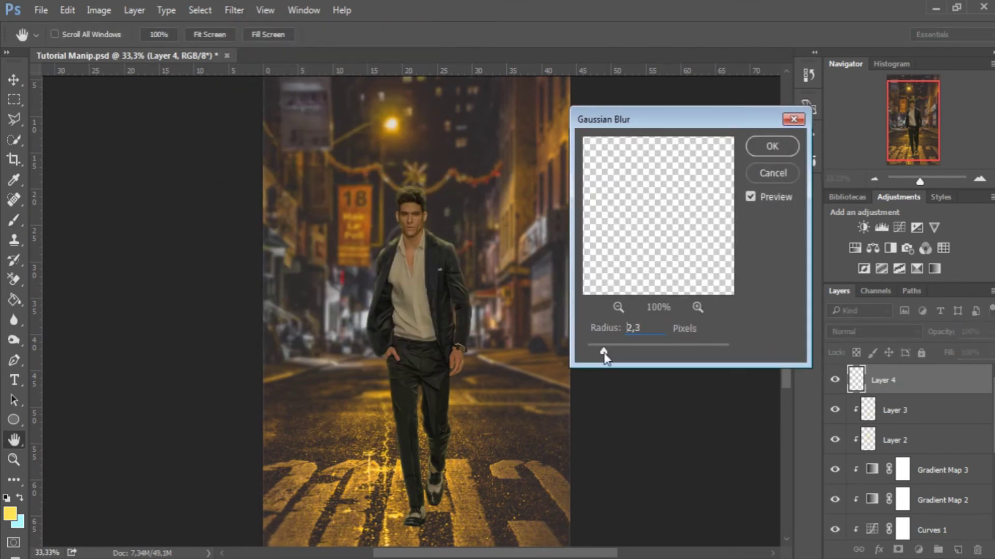
pyautogui.click(772, 147)
# Step: Set Layer 4 to 60% opacity, toggle its visibility to compare, and zoom in on the man
pyautogui.press('b')
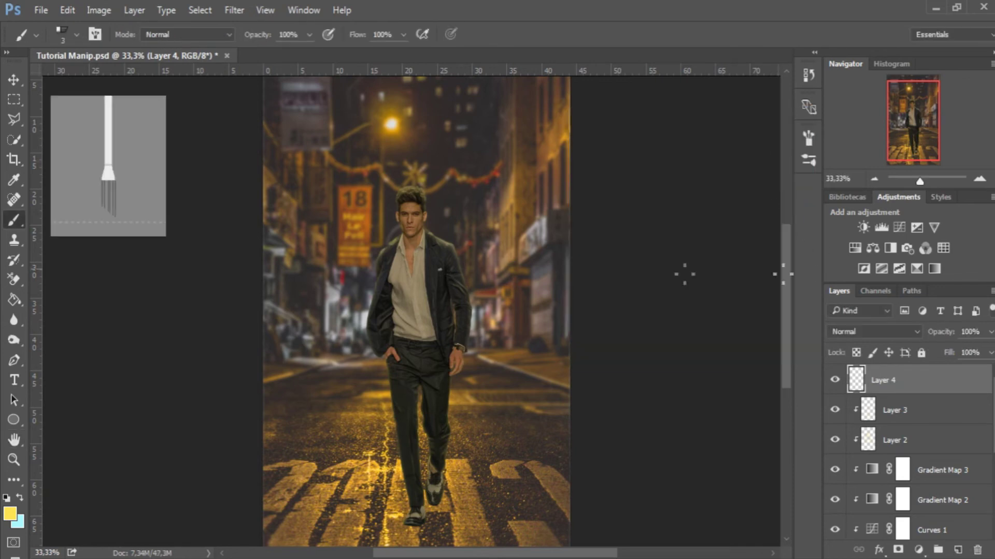
pyautogui.click(990, 333)
pyautogui.click(835, 379)
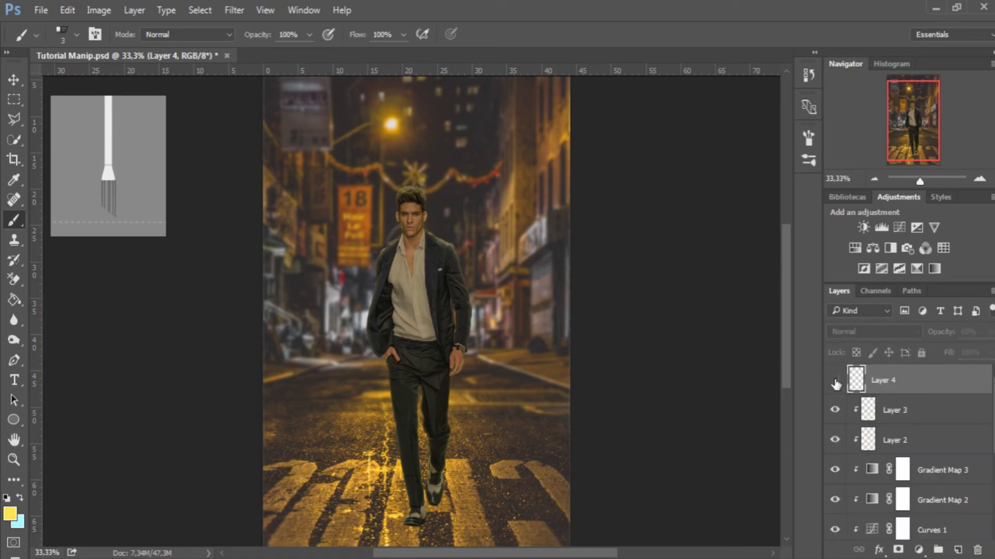
pyautogui.click(834, 381)
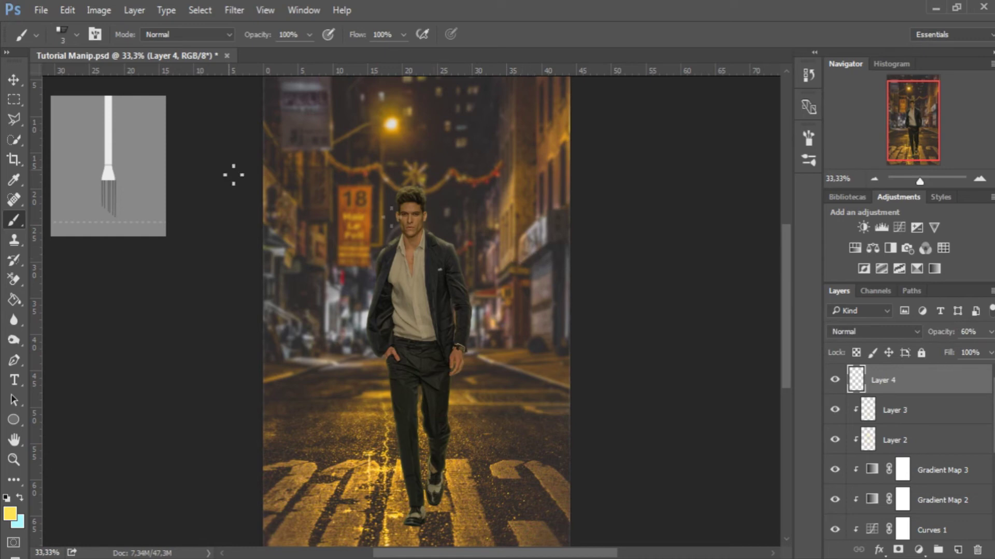
pyautogui.hotkey('ctrl', 'space')
pyautogui.moveTo(431, 215); pyautogui.dragTo(535, 206)
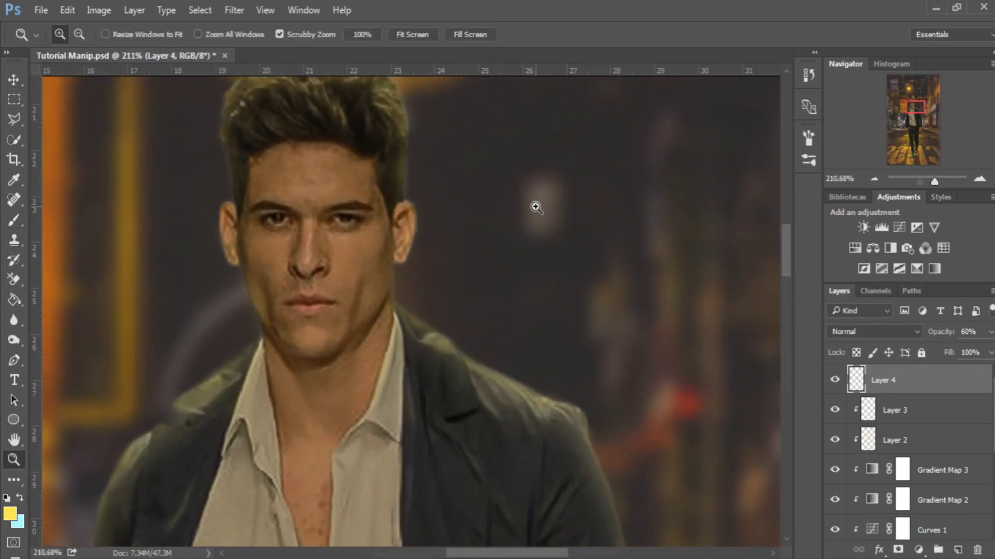
# Step: Zoom in on the face and add a new Layer 5 clipped to Layer 3
pyautogui.moveTo(151, 253); pyautogui.dragTo(191, 255)
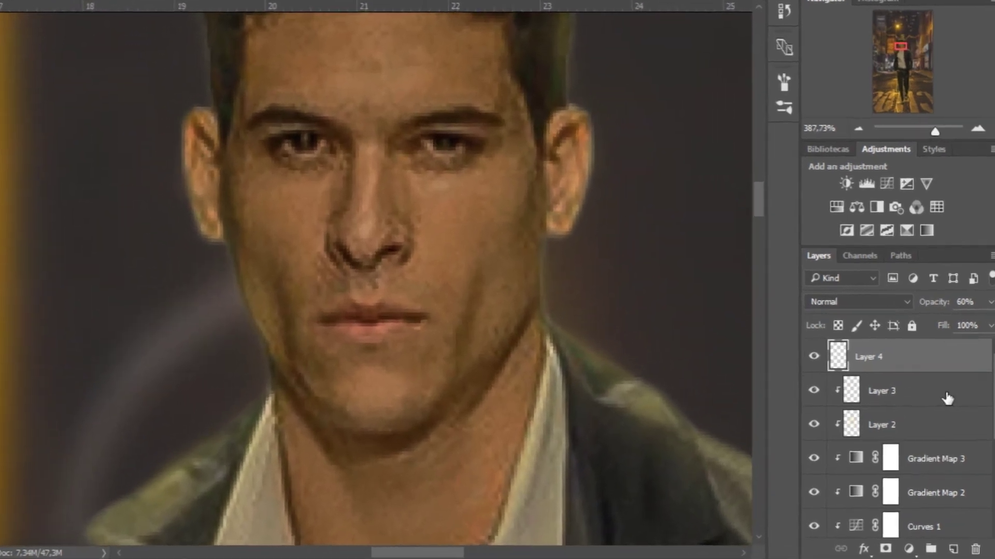
pyautogui.click(949, 410)
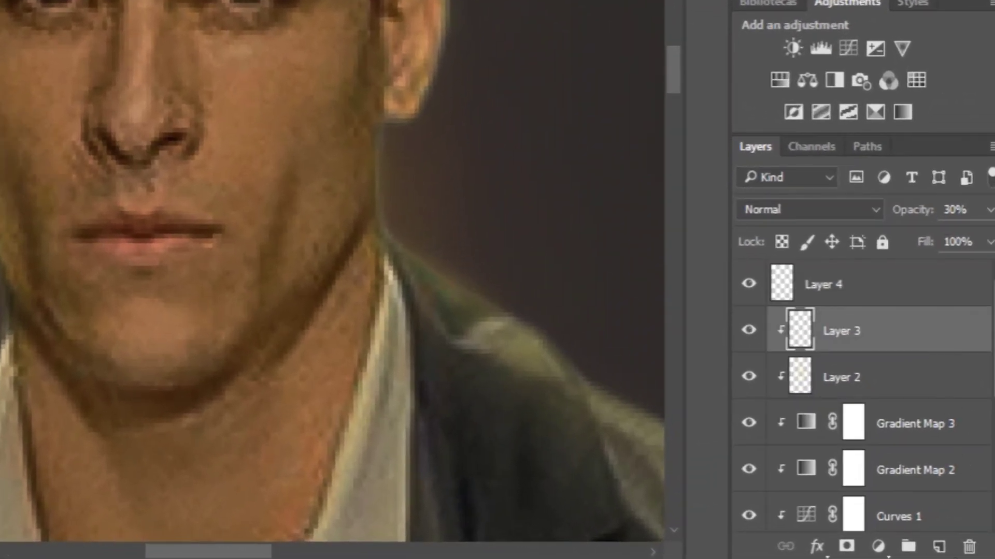
pyautogui.click(942, 547)
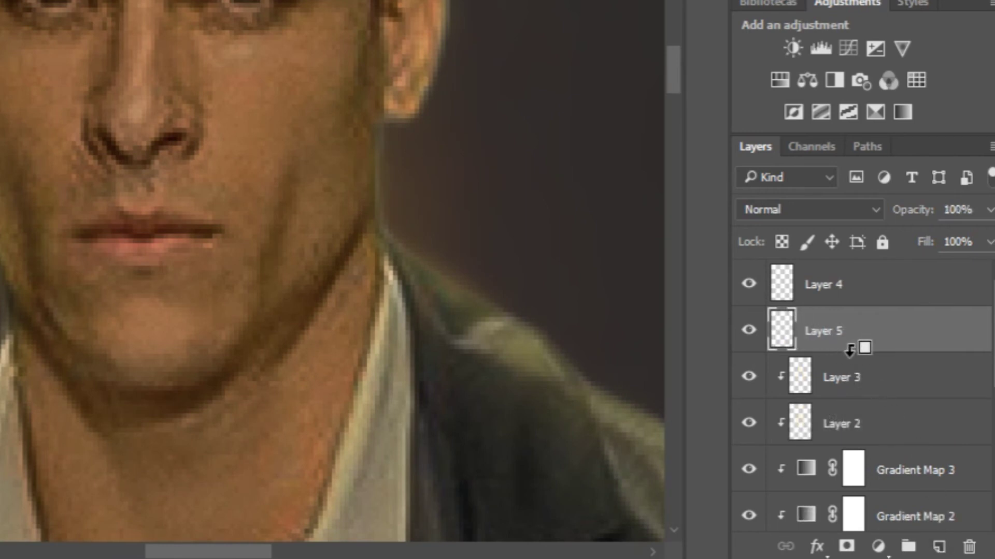
pyautogui.keyDown('alt'); pyautogui.click(849, 350); pyautogui.keyUp('alt')
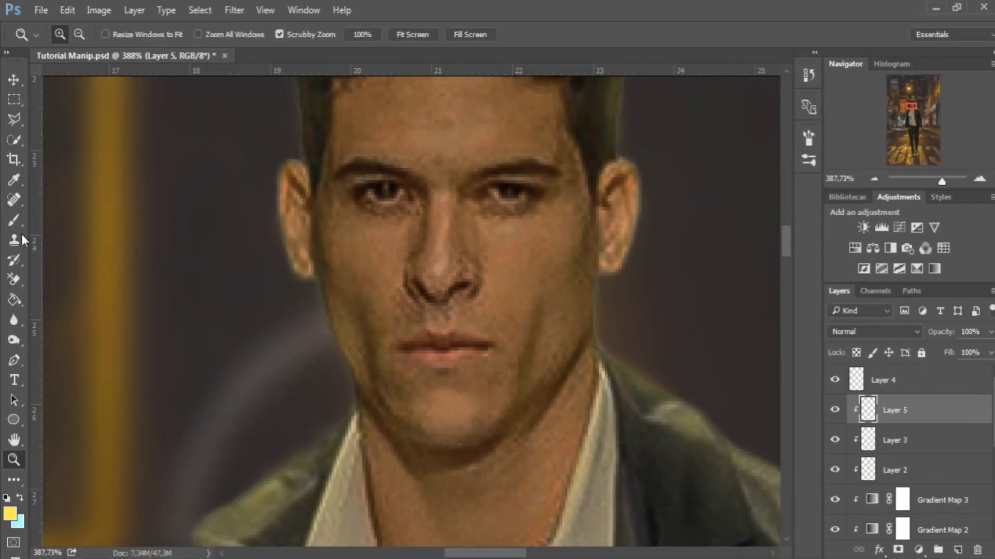
# Step: Choose a pale cream foreground colour (f7e582) for the brush
pyautogui.press('b')
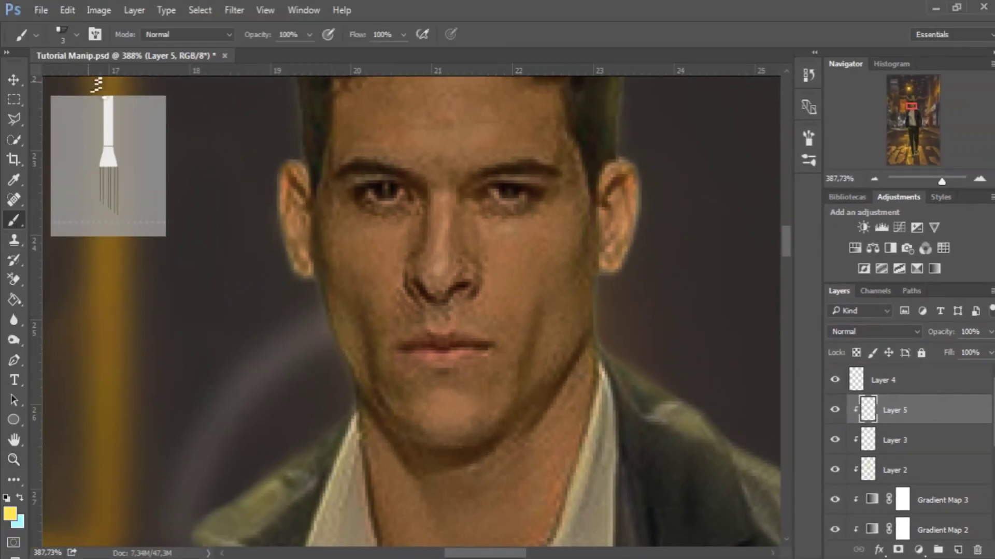
pyautogui.click(77, 35)
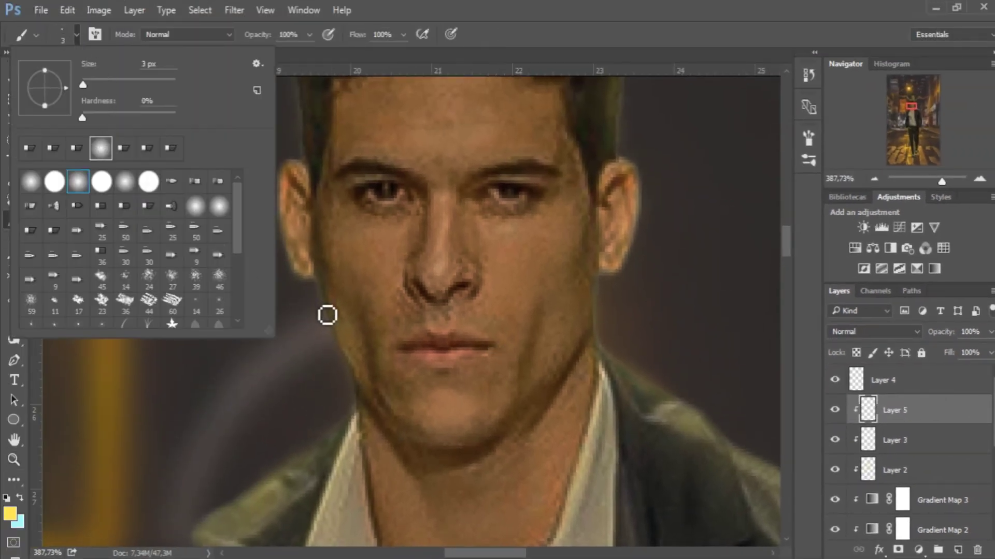
pyautogui.click(616, 9)
pyautogui.click(11, 515)
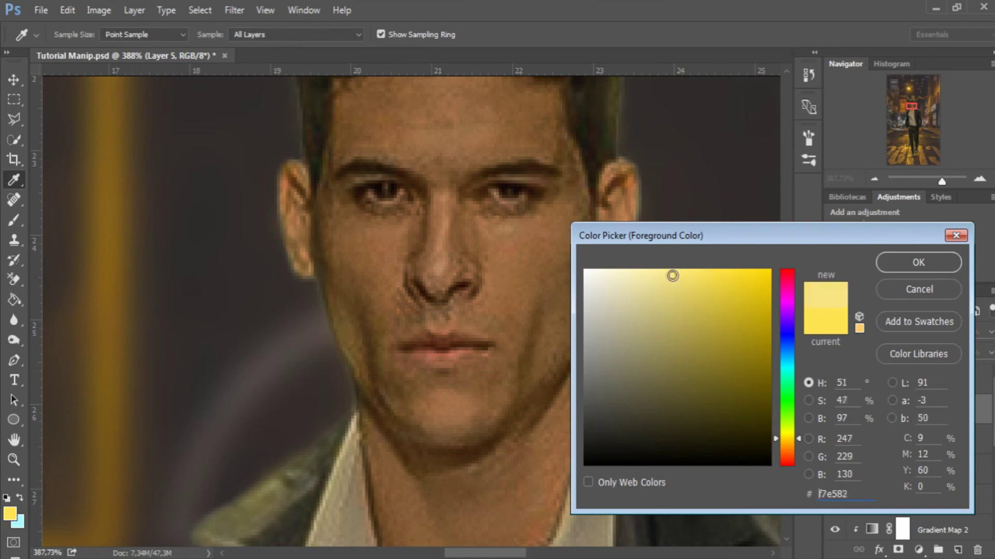
pyautogui.moveTo(673, 275); pyautogui.dragTo(621, 267)
pyautogui.click(918, 262)
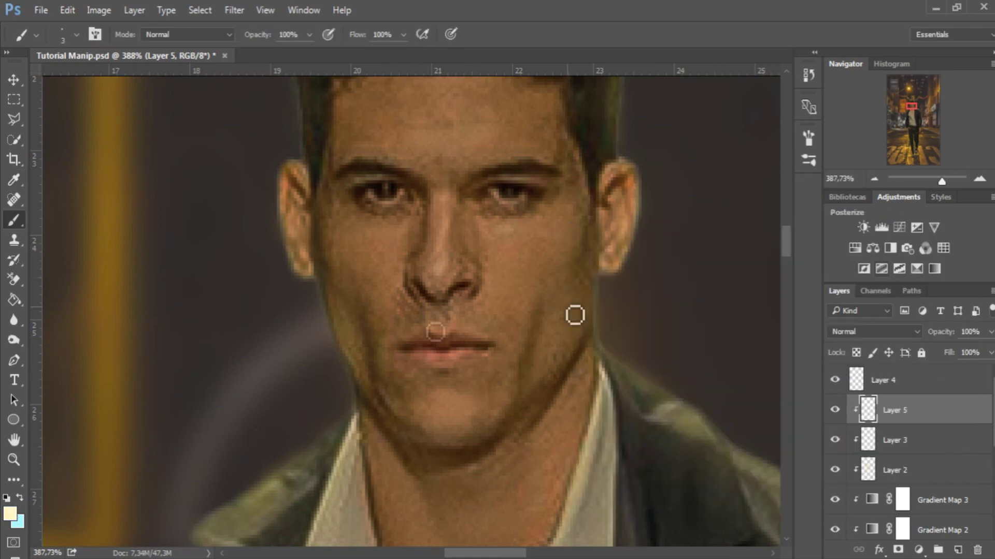
# Step: Shrink the brush to 7 px and paint cream rim light along the left jaw and below the right ear
pyautogui.rightClick(285, 334)
pyautogui.moveTo(337, 306); pyautogui.dragTo(335, 306)
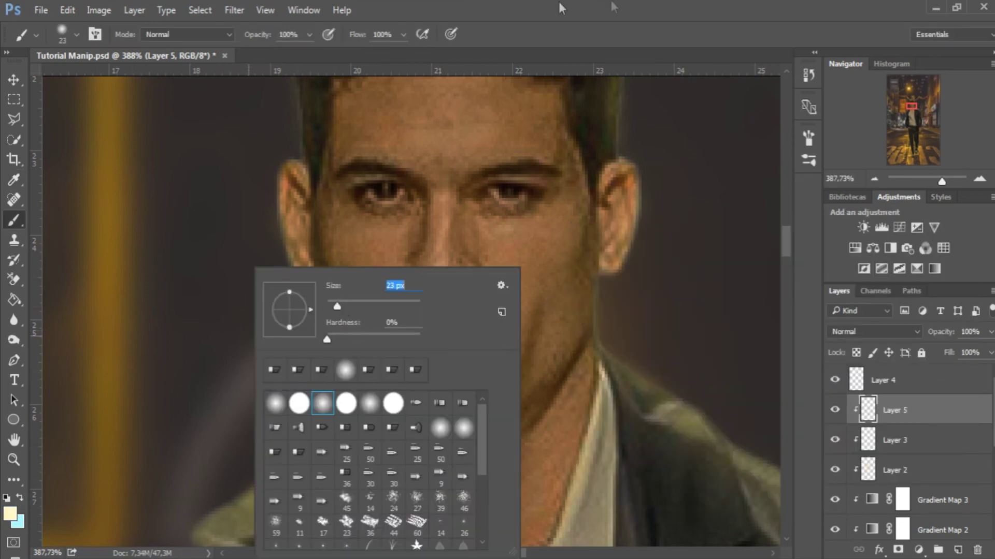
pyautogui.press('Return')
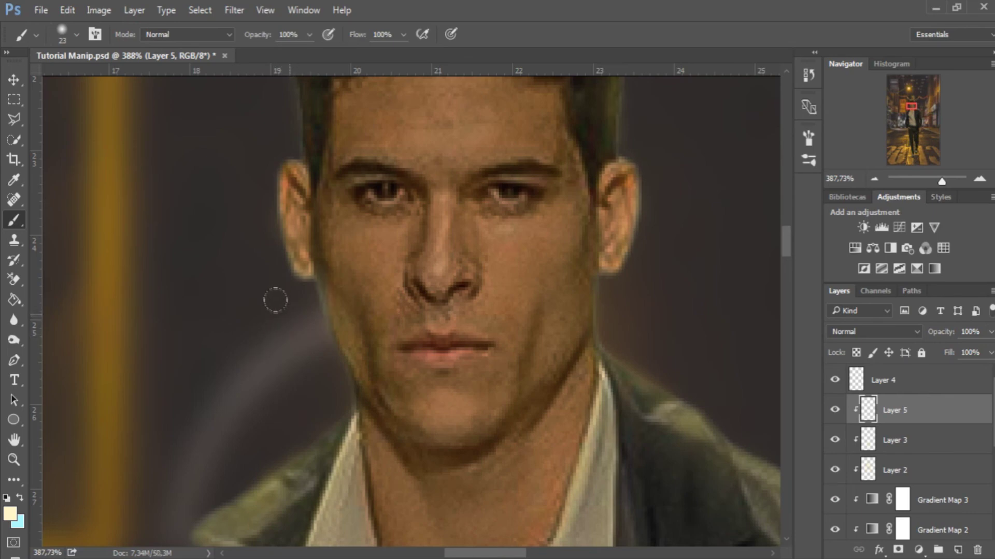
pyautogui.press('[')
pyautogui.press('[')
pyautogui.press('[')
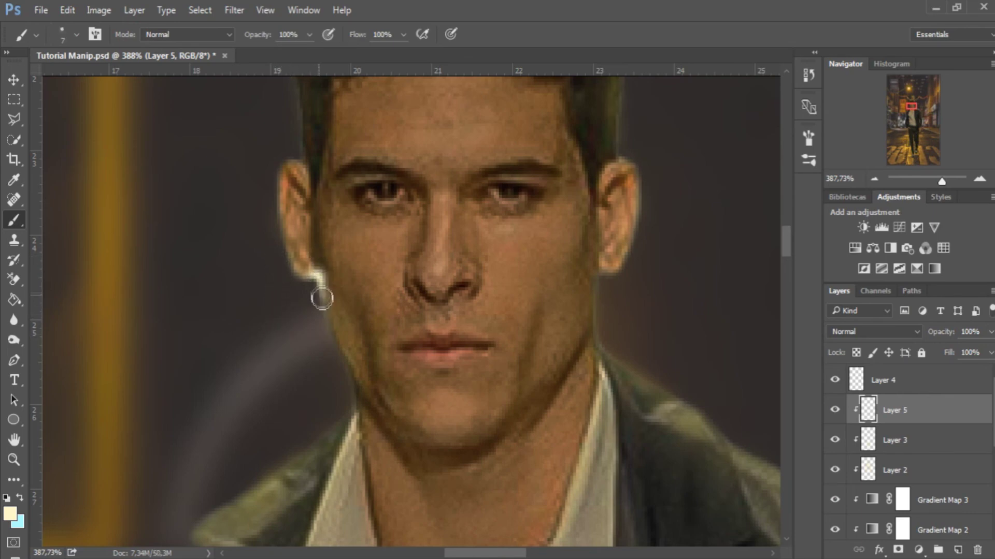
pyautogui.moveTo(321, 298); pyautogui.dragTo(300, 455)
pyautogui.moveTo(601, 363)
pyautogui.mouseDown()
pyautogui.moveTo(609, 289)
pyautogui.moveTo(629, 271)
pyautogui.mouseUp()
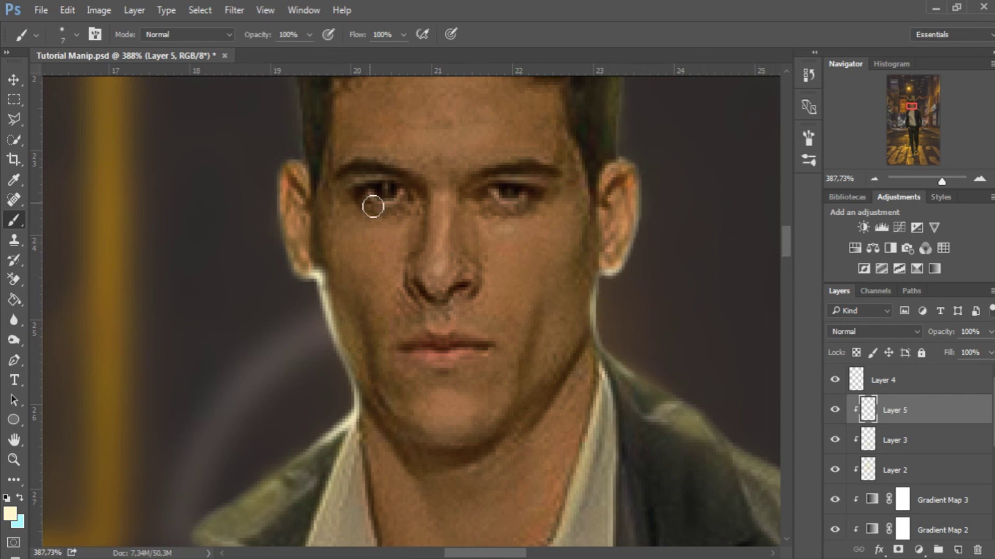
pyautogui.click(234, 10)
pyautogui.moveTo(322, 179)
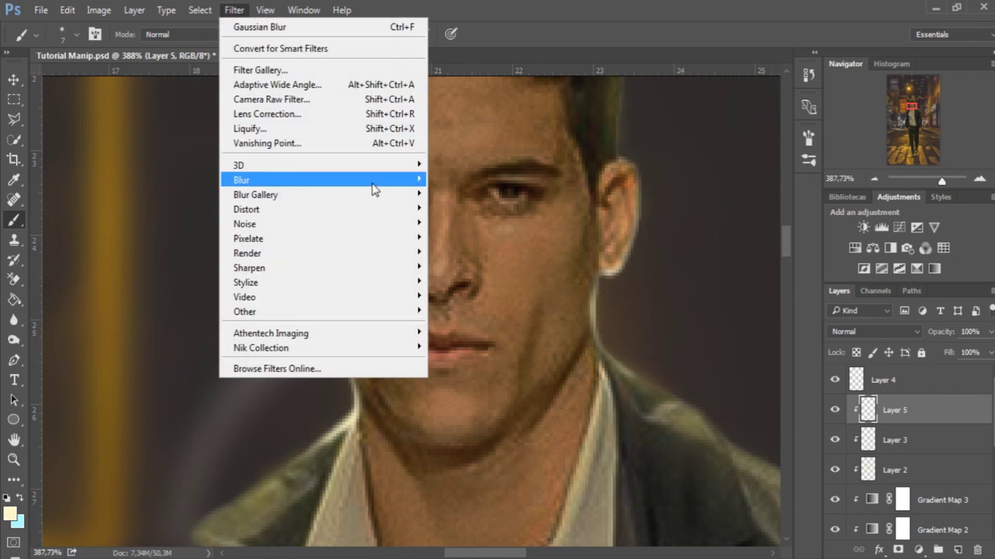
# Step: Apply a 3.4-pixel Gaussian Blur to Layer 5
pyautogui.click(476, 239)
pyautogui.moveTo(602, 352); pyautogui.dragTo(613, 352)
pyautogui.press('Return')
pyautogui.press('b')
# Step: Lower Layer 5 to 24% opacity and toggle its visibility to compare the face
pyautogui.moveTo(991, 332); pyautogui.dragTo(937, 352)
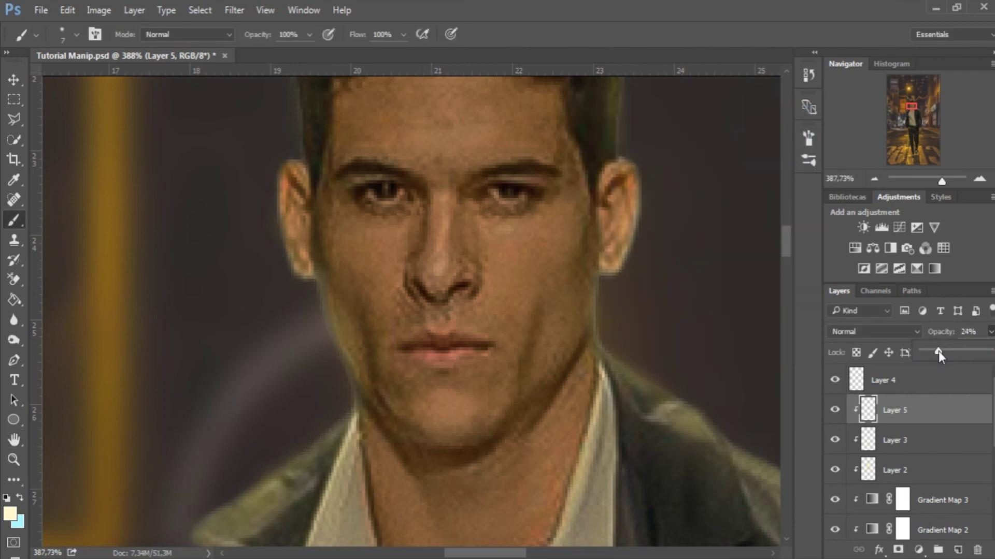
pyautogui.rightClick(834, 410)
pyautogui.click(834, 414)
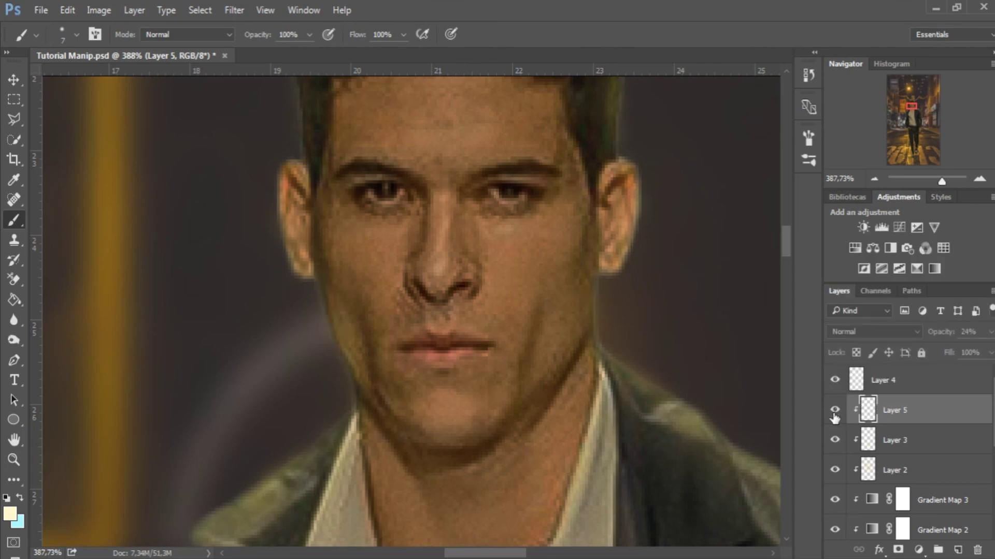
pyautogui.click(834, 414)
# Step: Zoom out to view the whole composite and select Layer 4
pyautogui.hotkey('ctrl', '-')
pyautogui.hotkey('ctrl', '-')
pyautogui.hotkey('ctrl', '-')
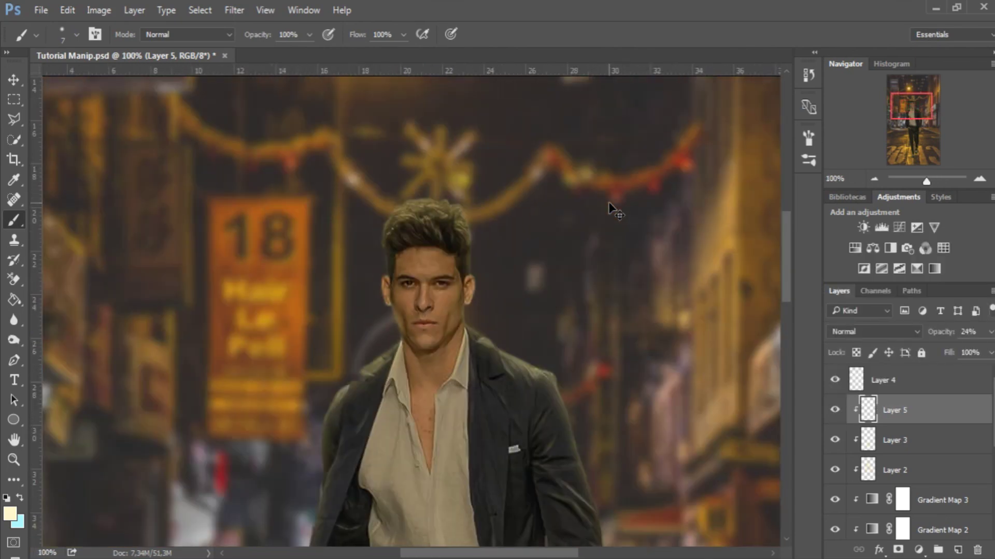
pyautogui.hotkey('ctrl', '-')
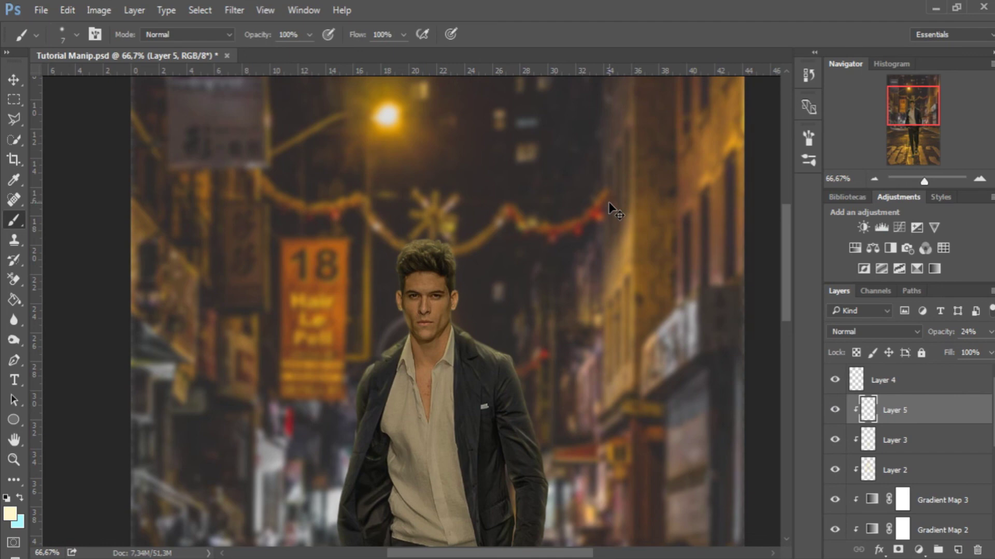
pyautogui.hotkey('ctrl', '-')
pyautogui.hotkey('ctrl', '-')
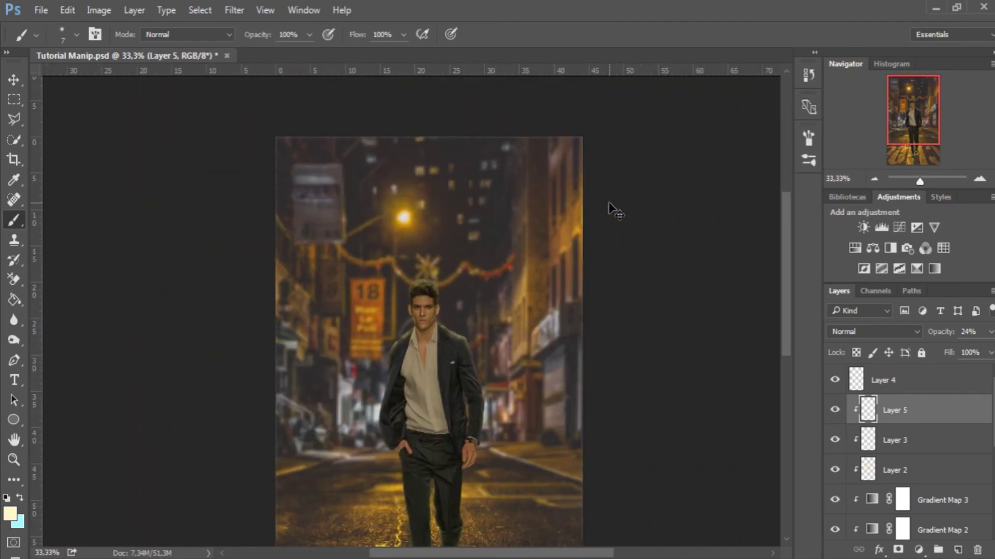
pyautogui.click(957, 383)
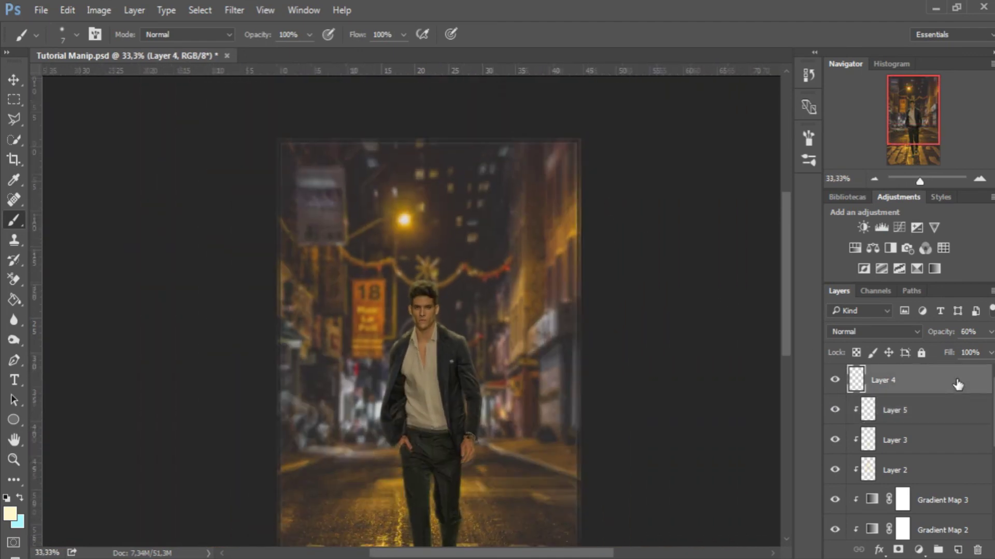
pyautogui.hotkey('ctrl', '-')
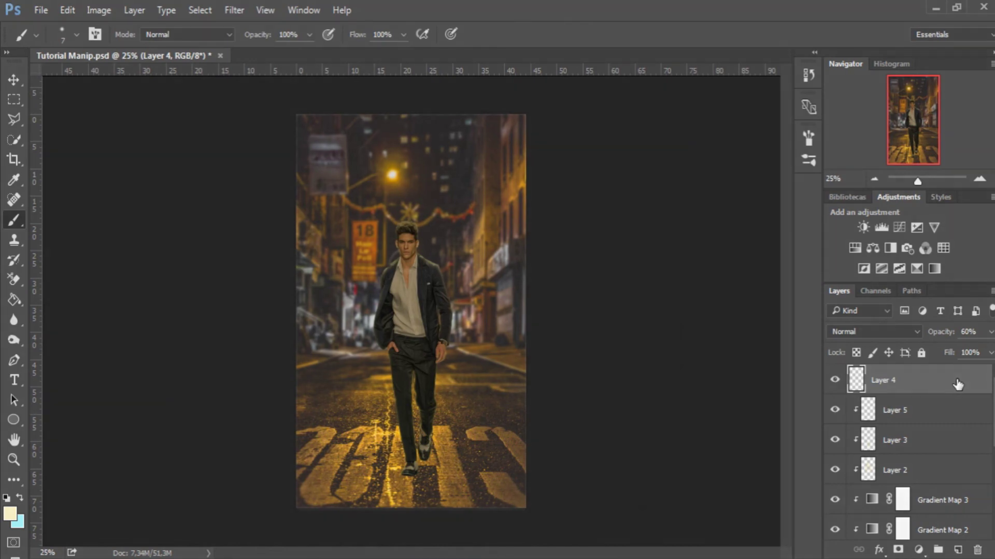